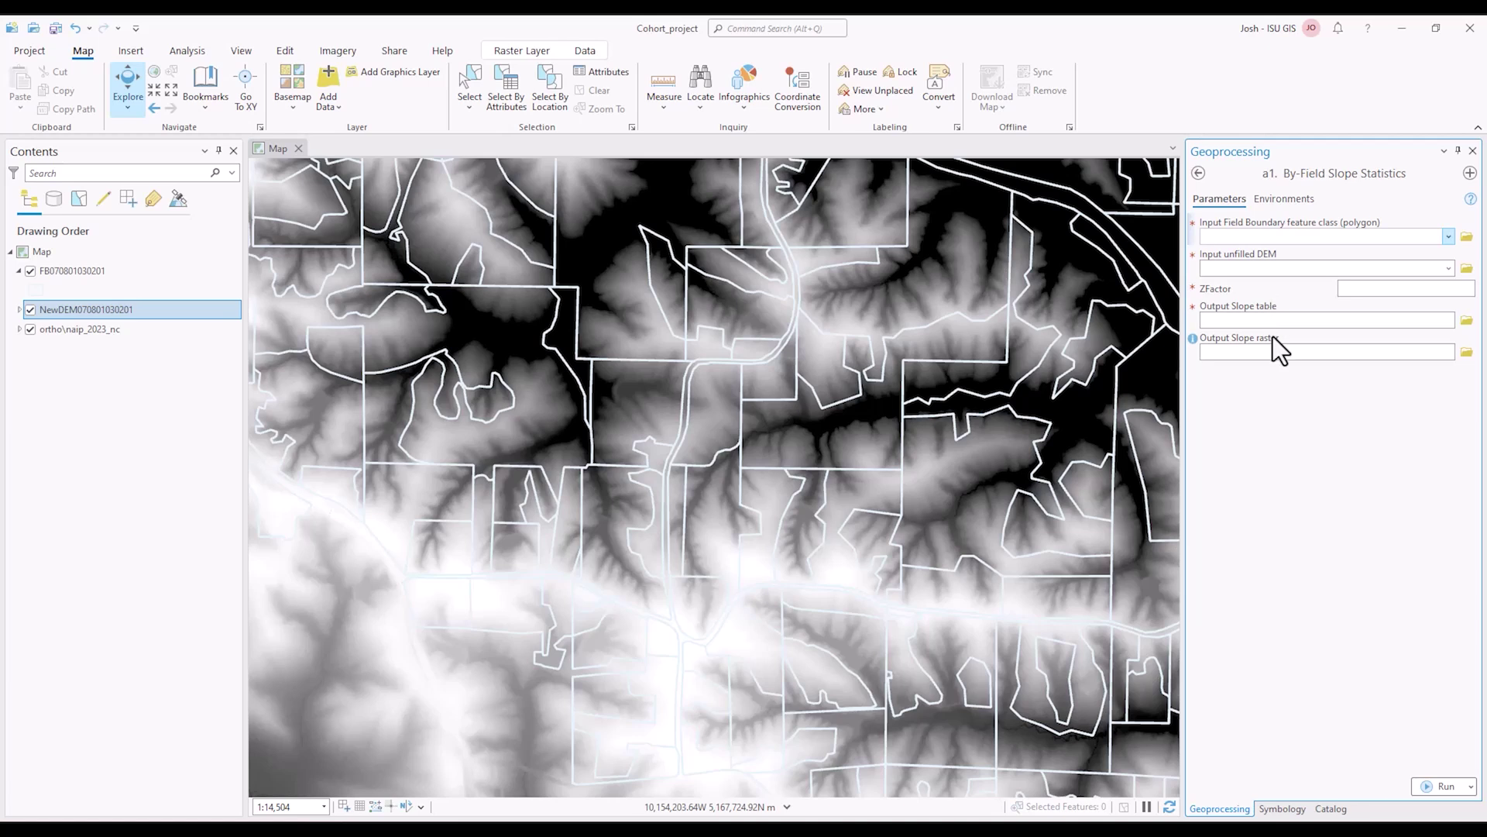
pyautogui.click(1448, 236)
pyautogui.click(1402, 257)
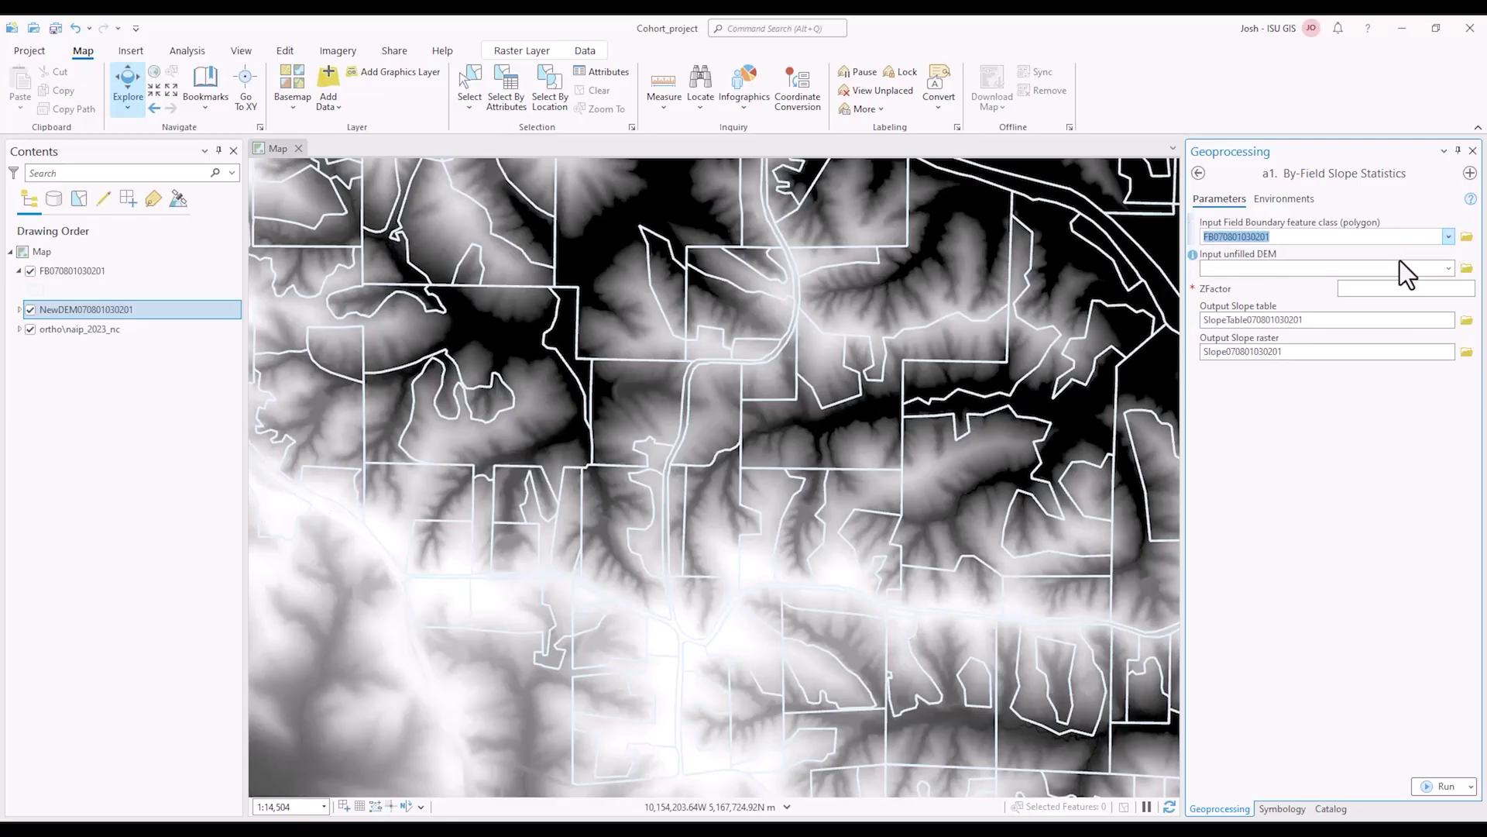
pyautogui.click(1448, 269)
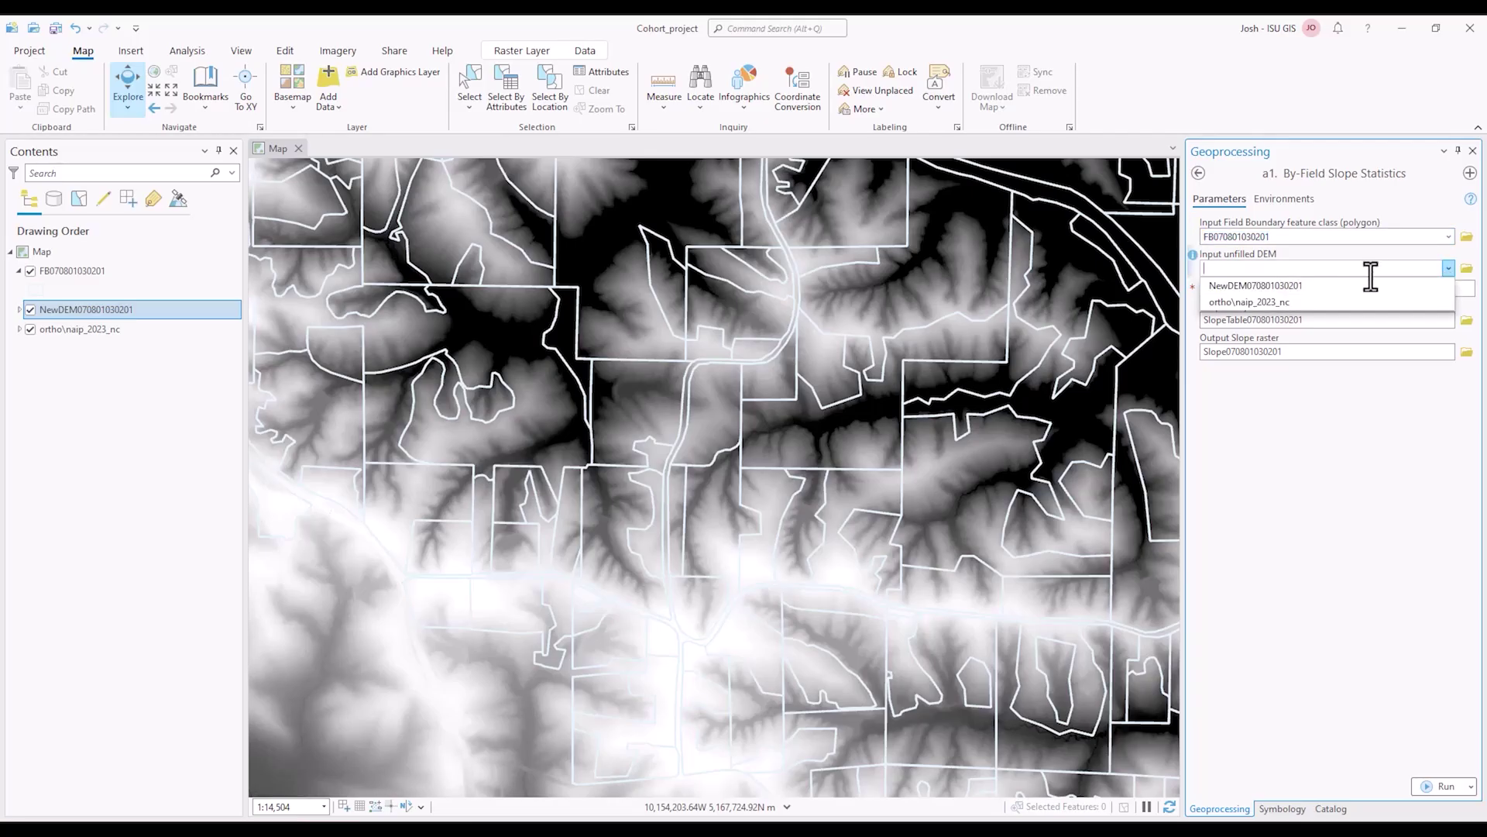
pyautogui.click(1356, 283)
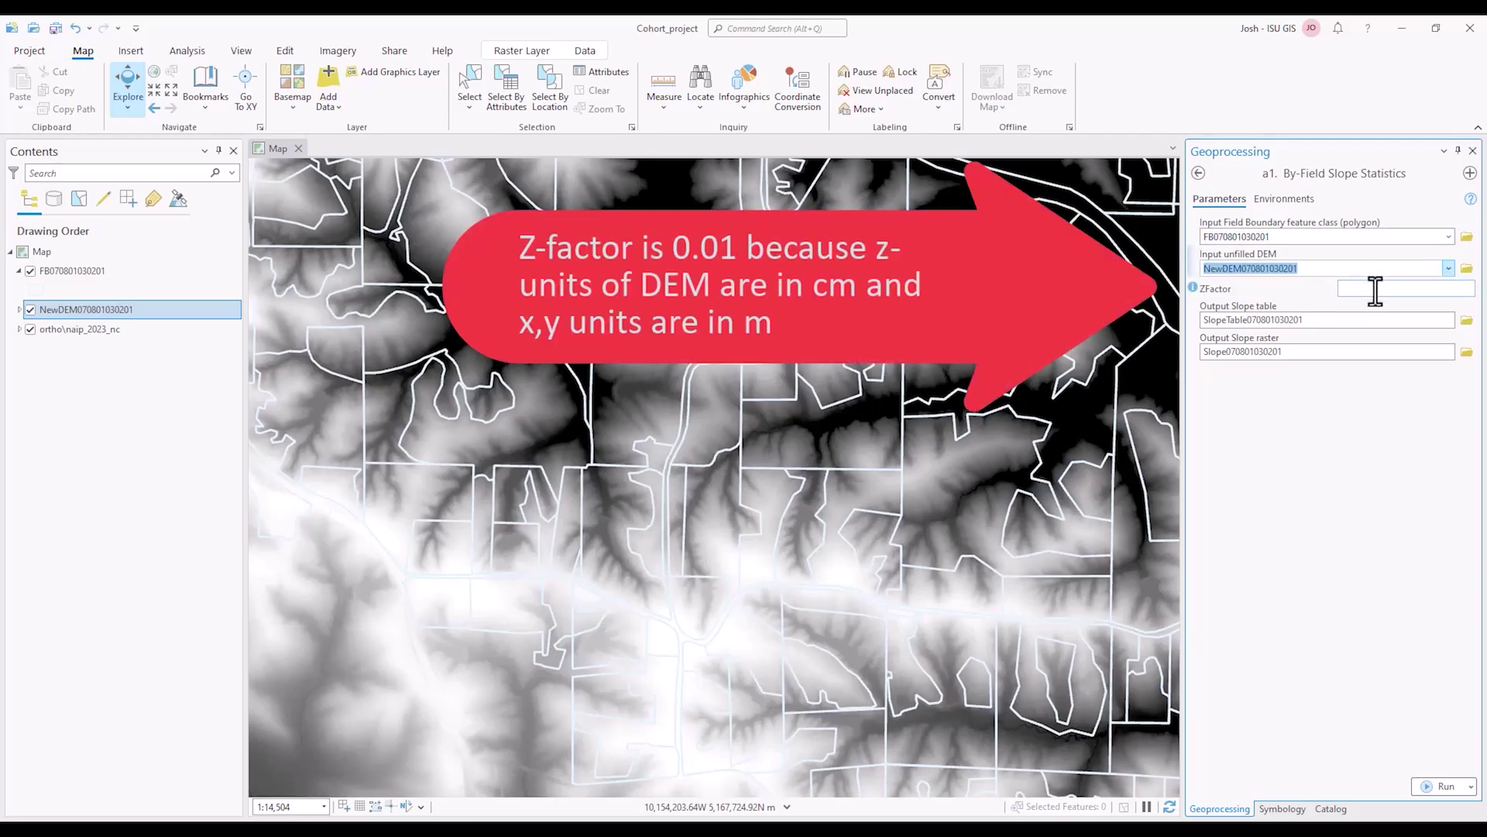
pyautogui.click(1374, 291)
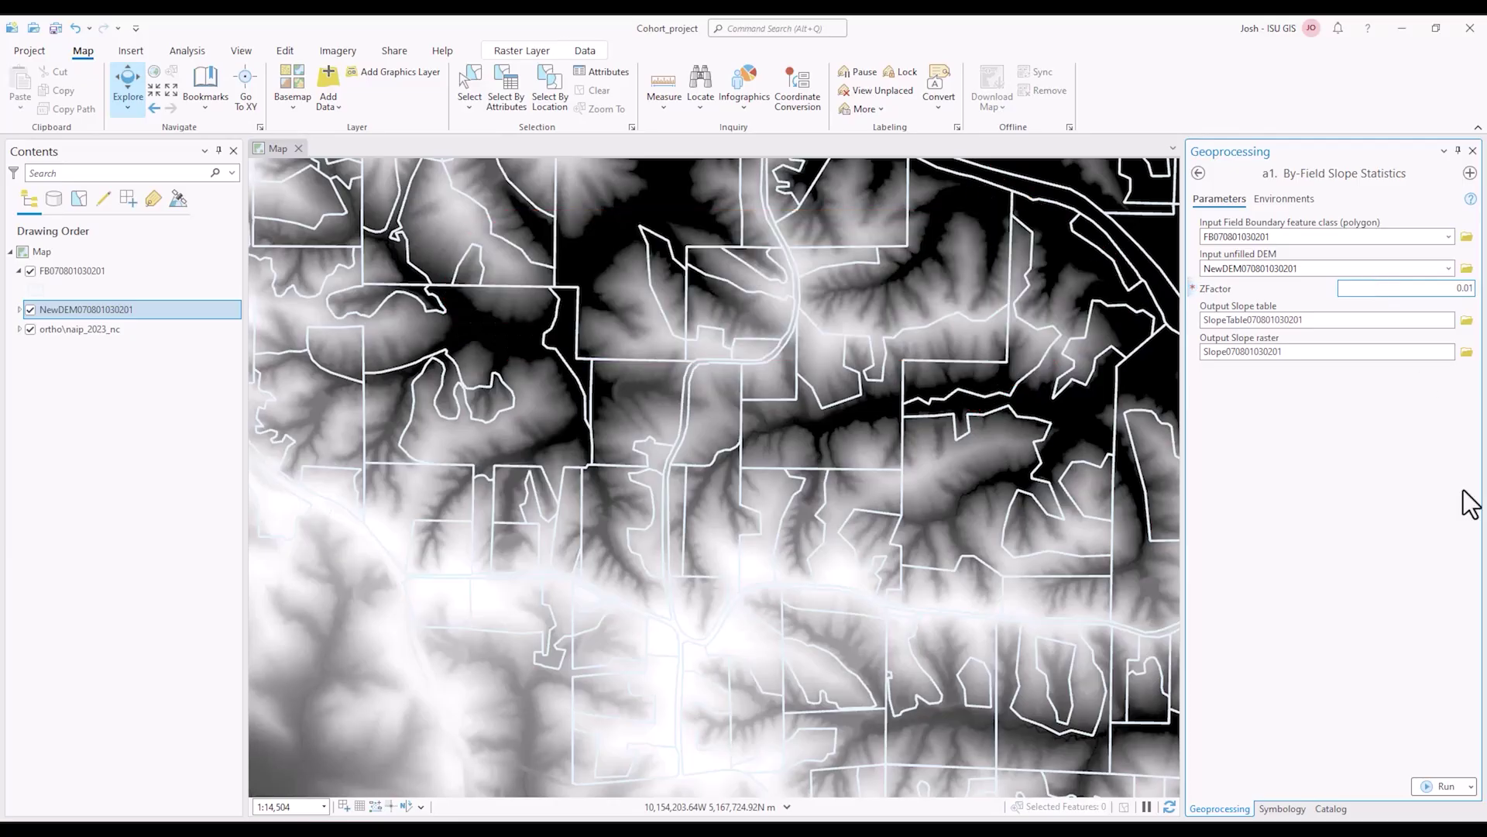
pyautogui.click(1430, 782)
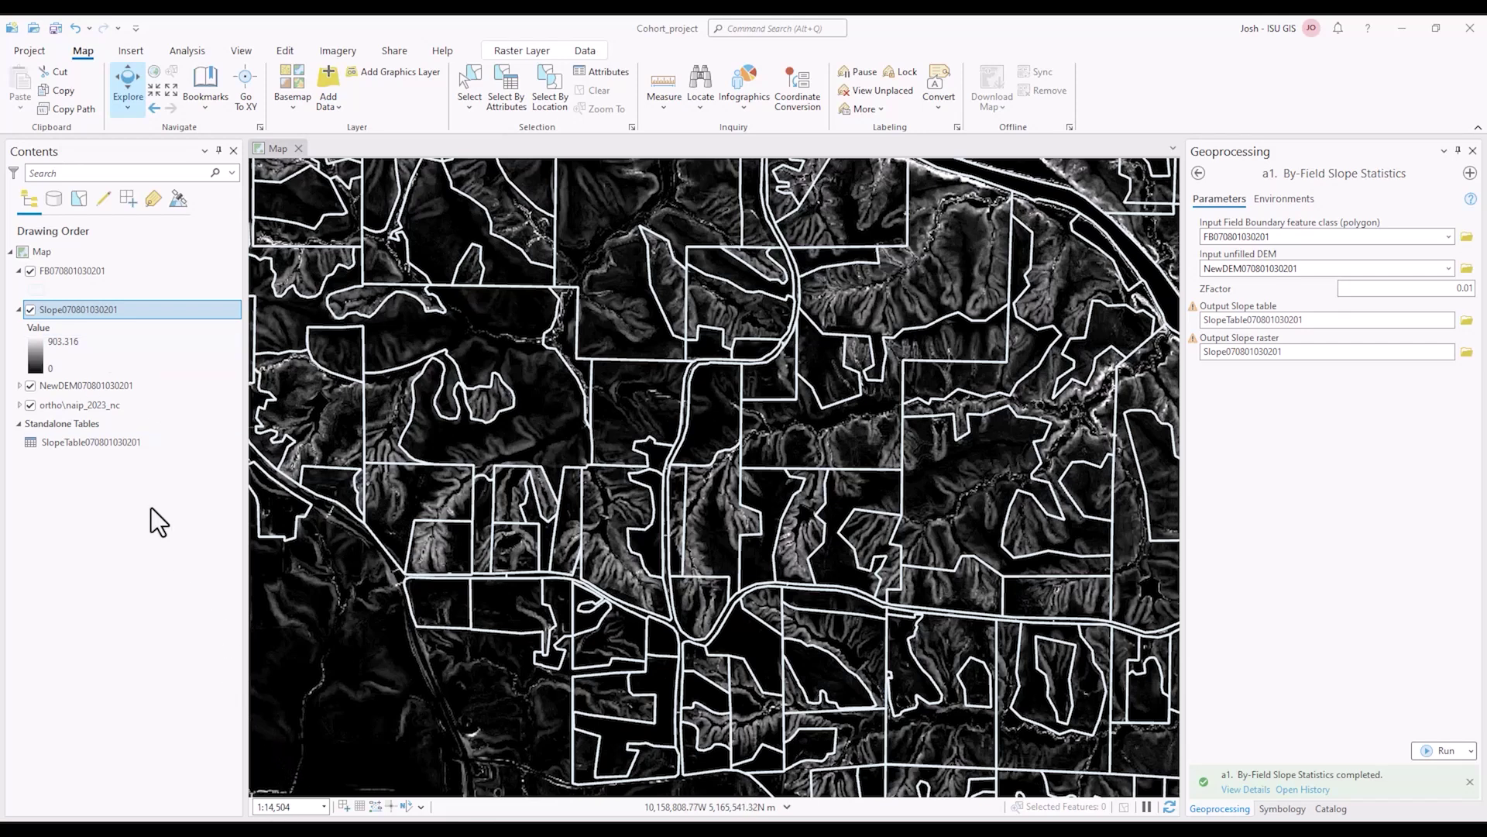
pyautogui.rightClick(117, 445)
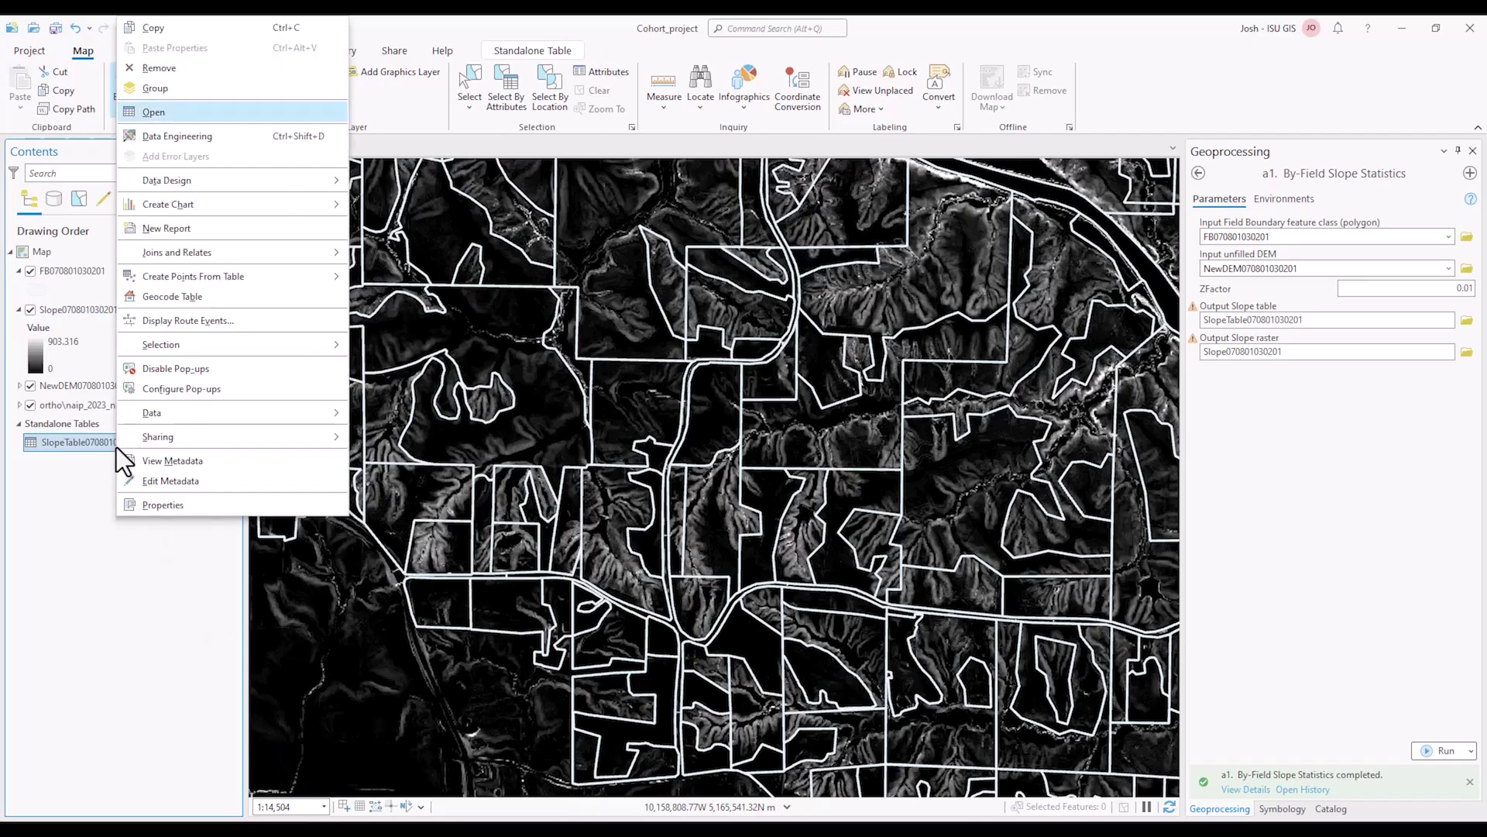
pyautogui.click(149, 114)
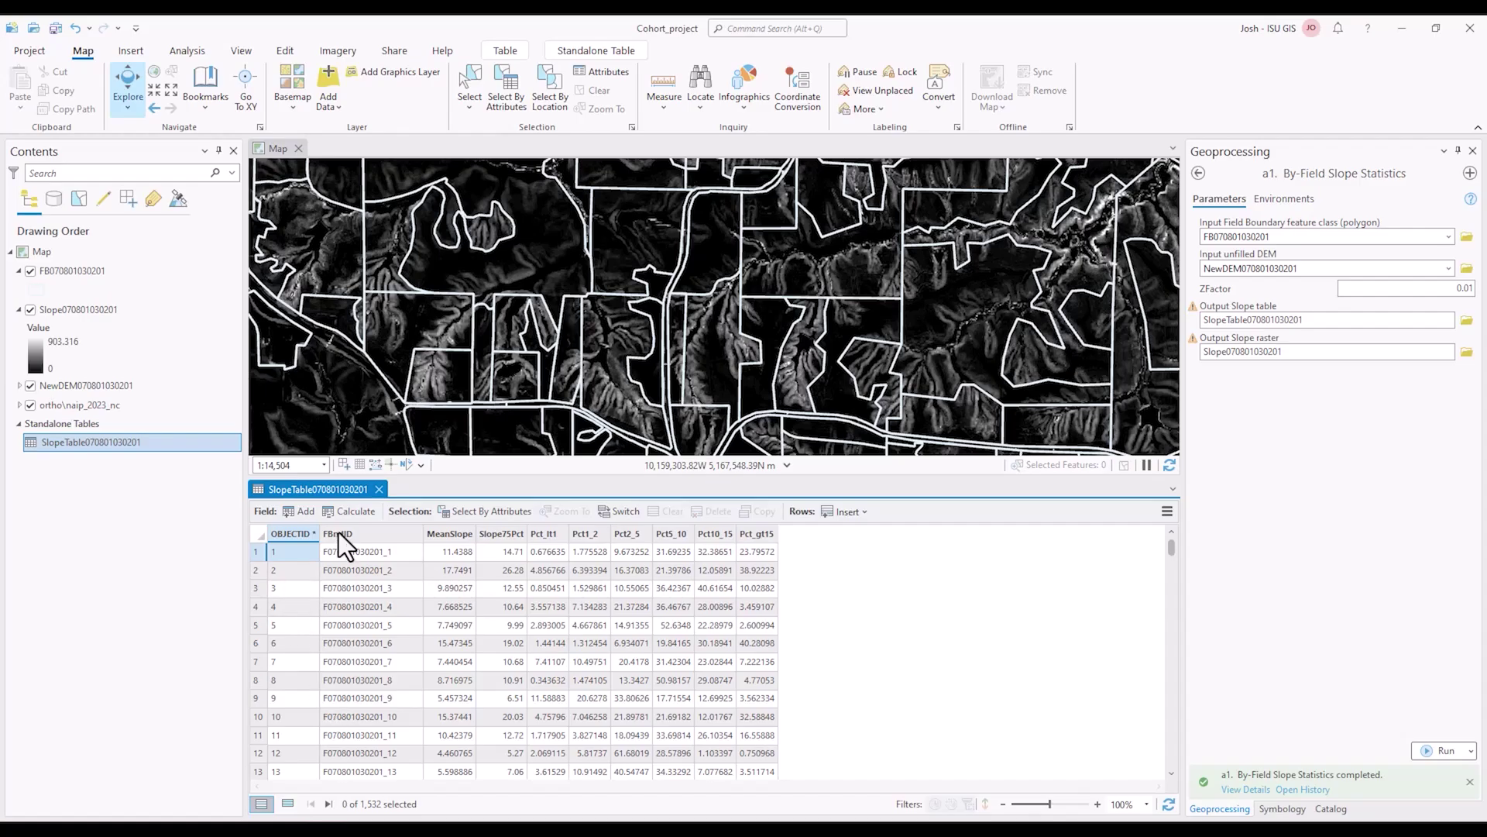
pyautogui.moveTo(338, 532)
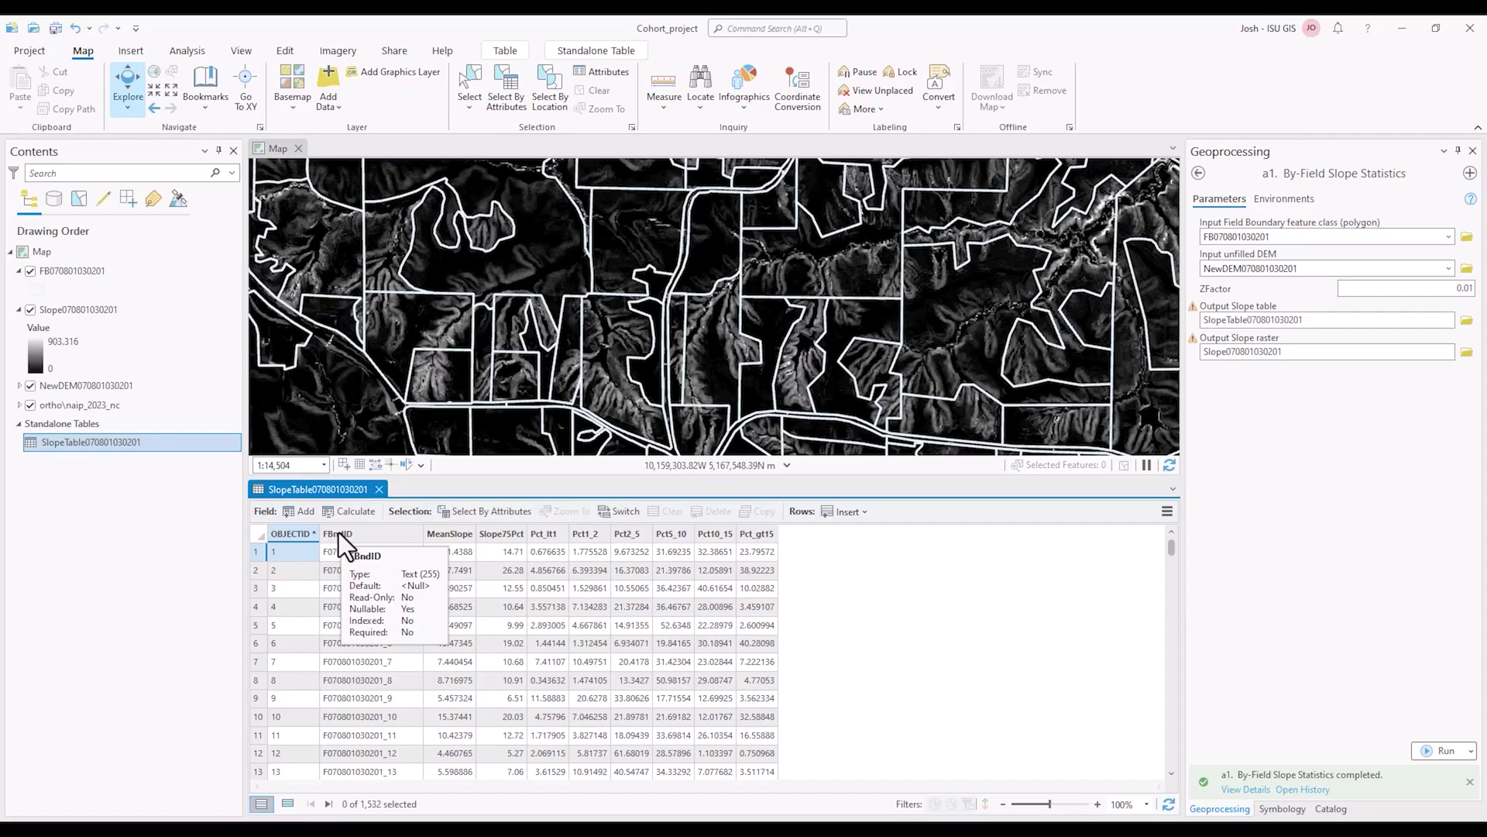
pyautogui.click(337, 532)
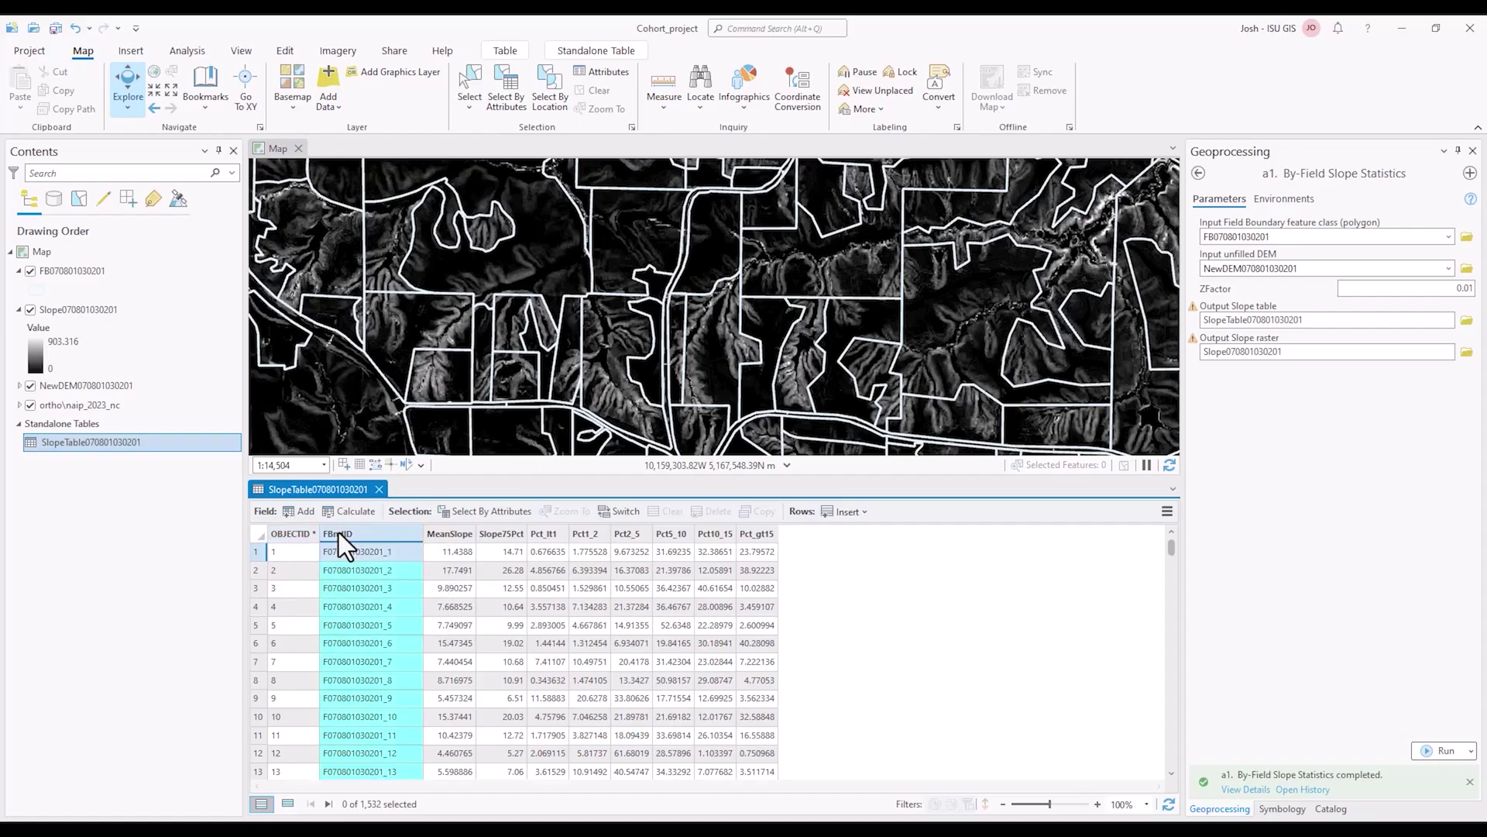
pyautogui.click(449, 534)
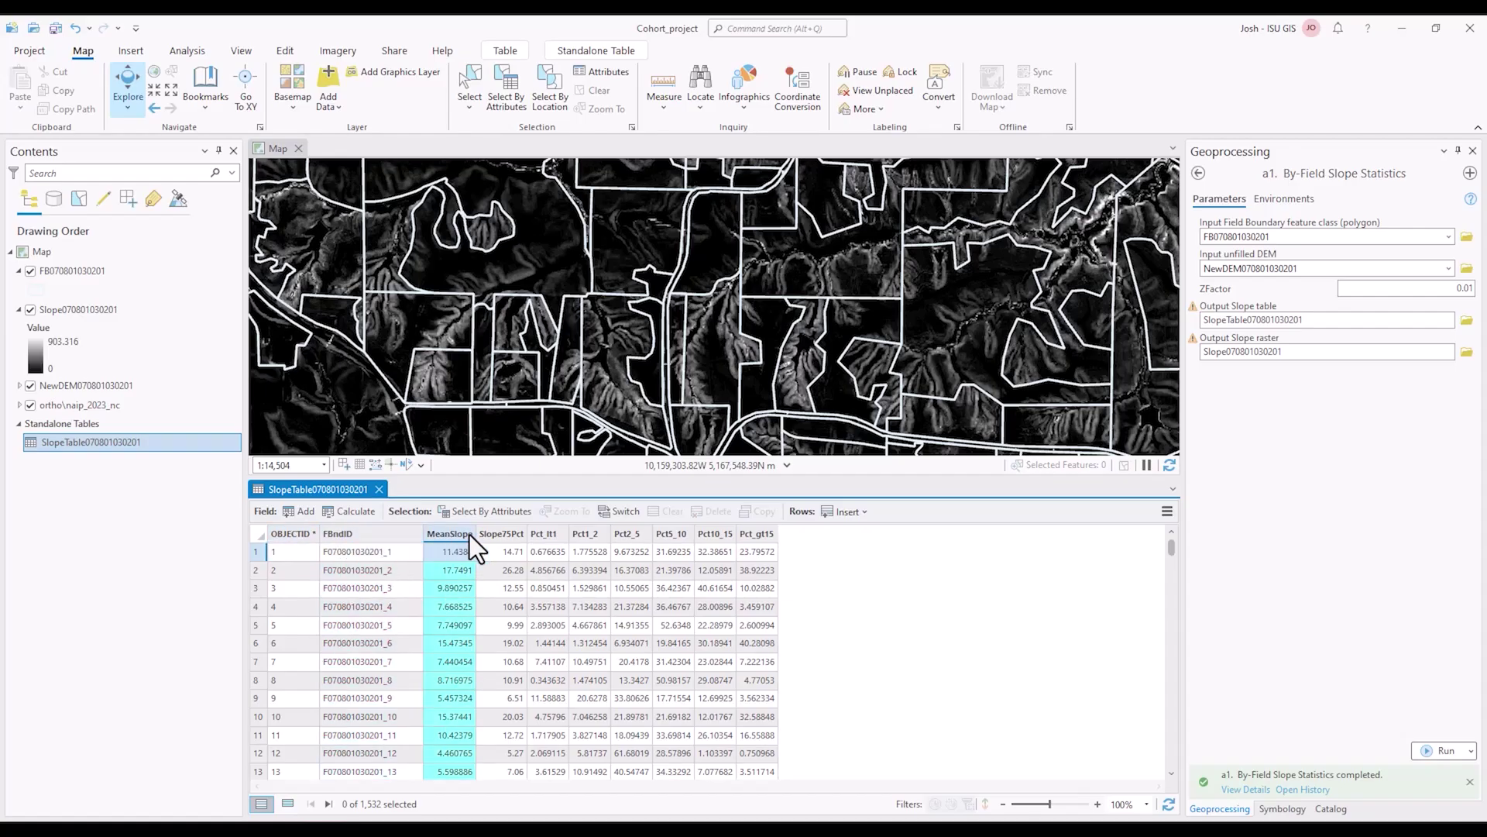
pyautogui.click(509, 531)
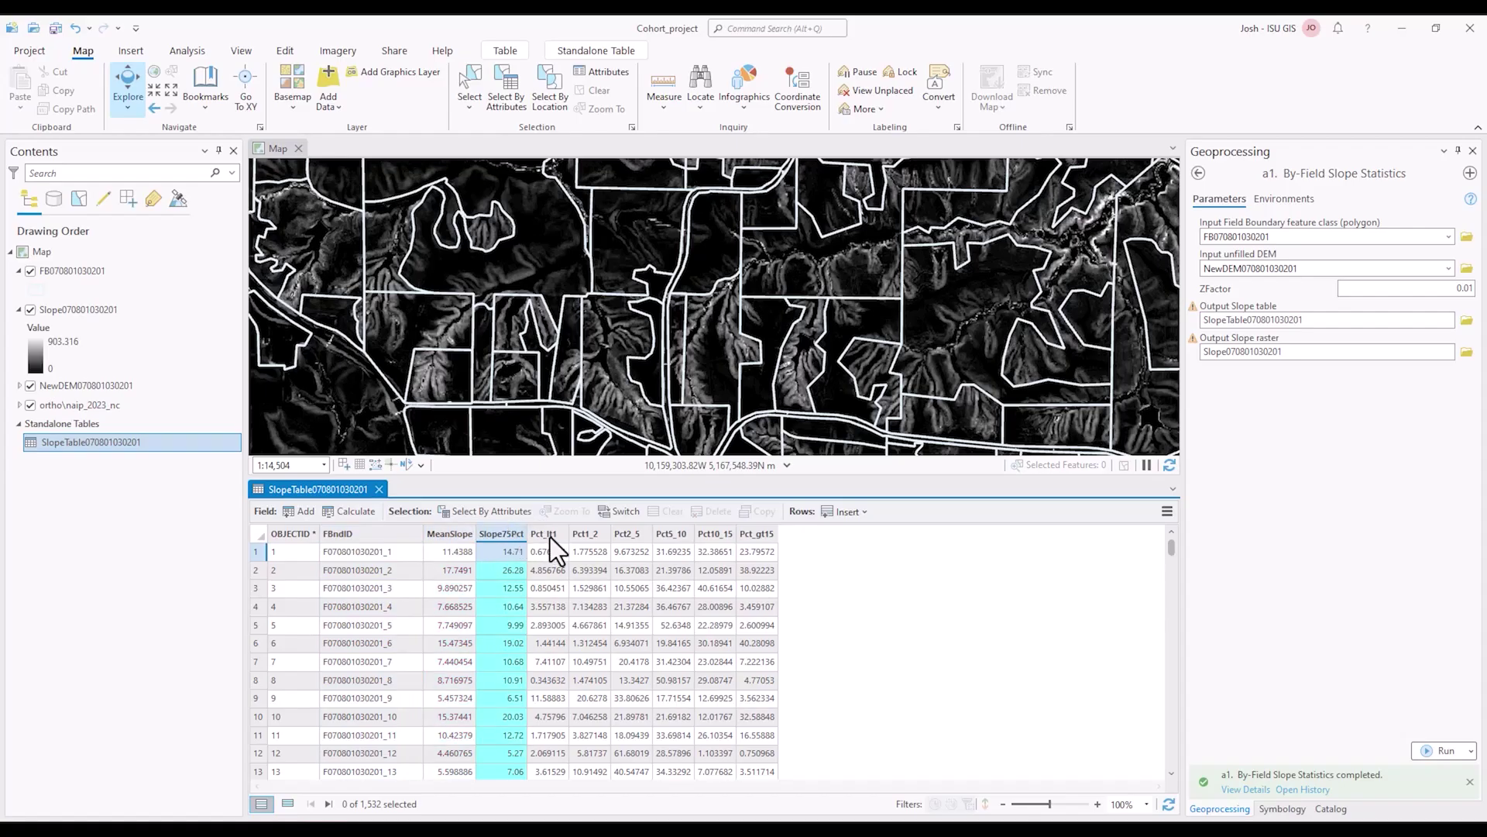
pyautogui.click(550, 535)
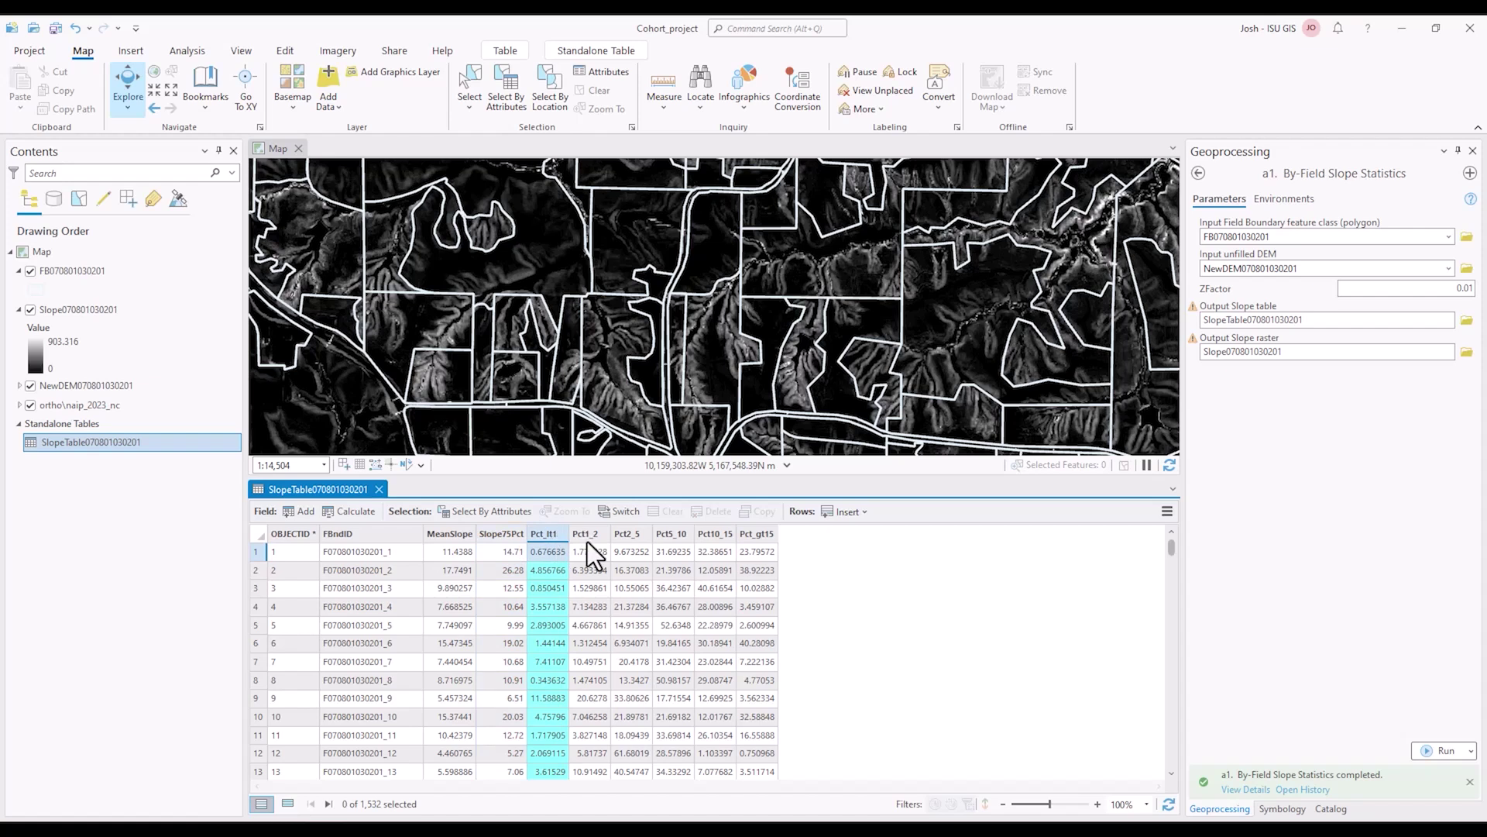
pyautogui.click(587, 542)
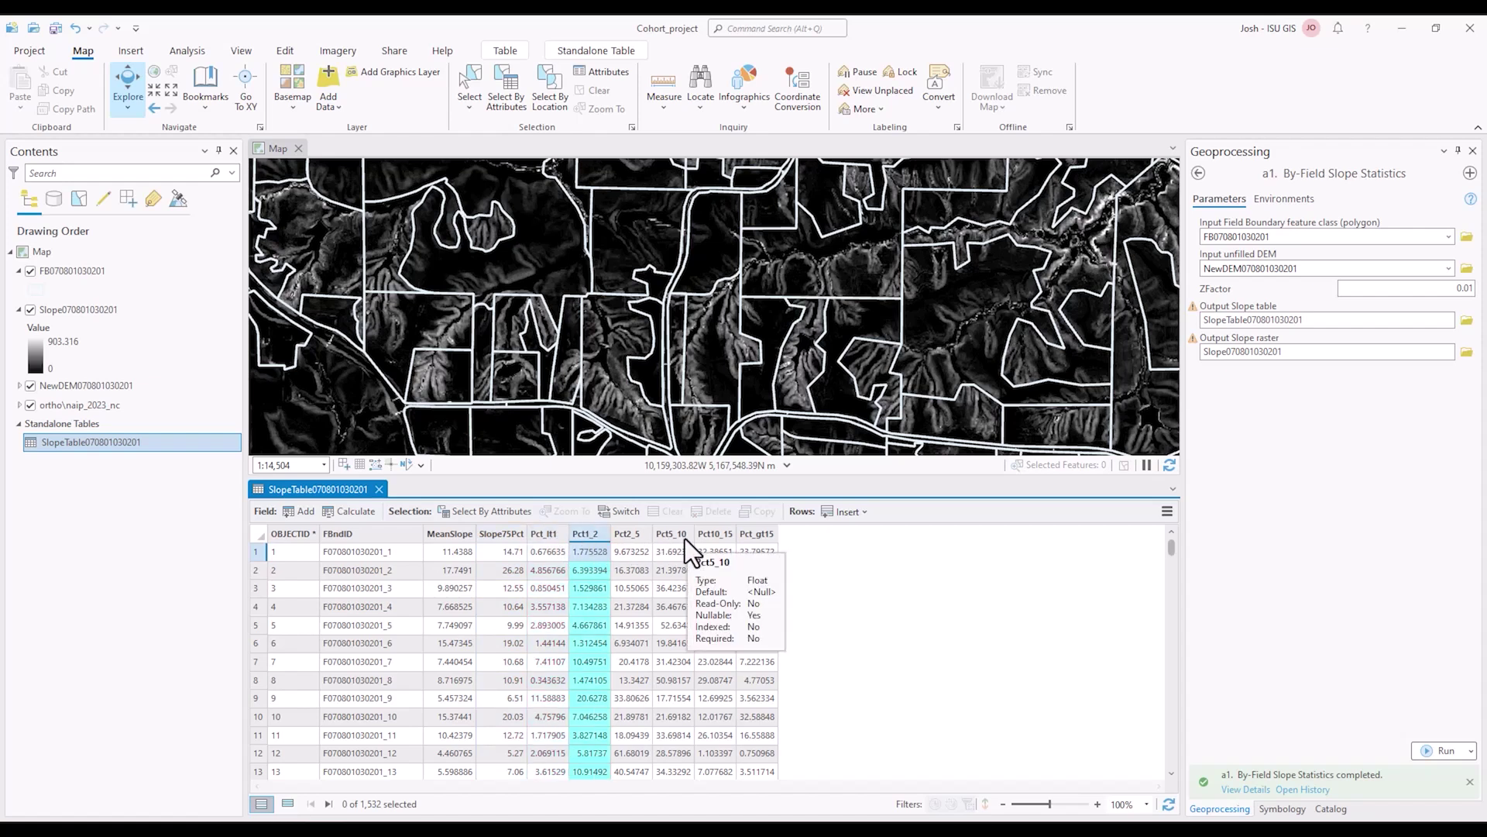
pyautogui.click(759, 541)
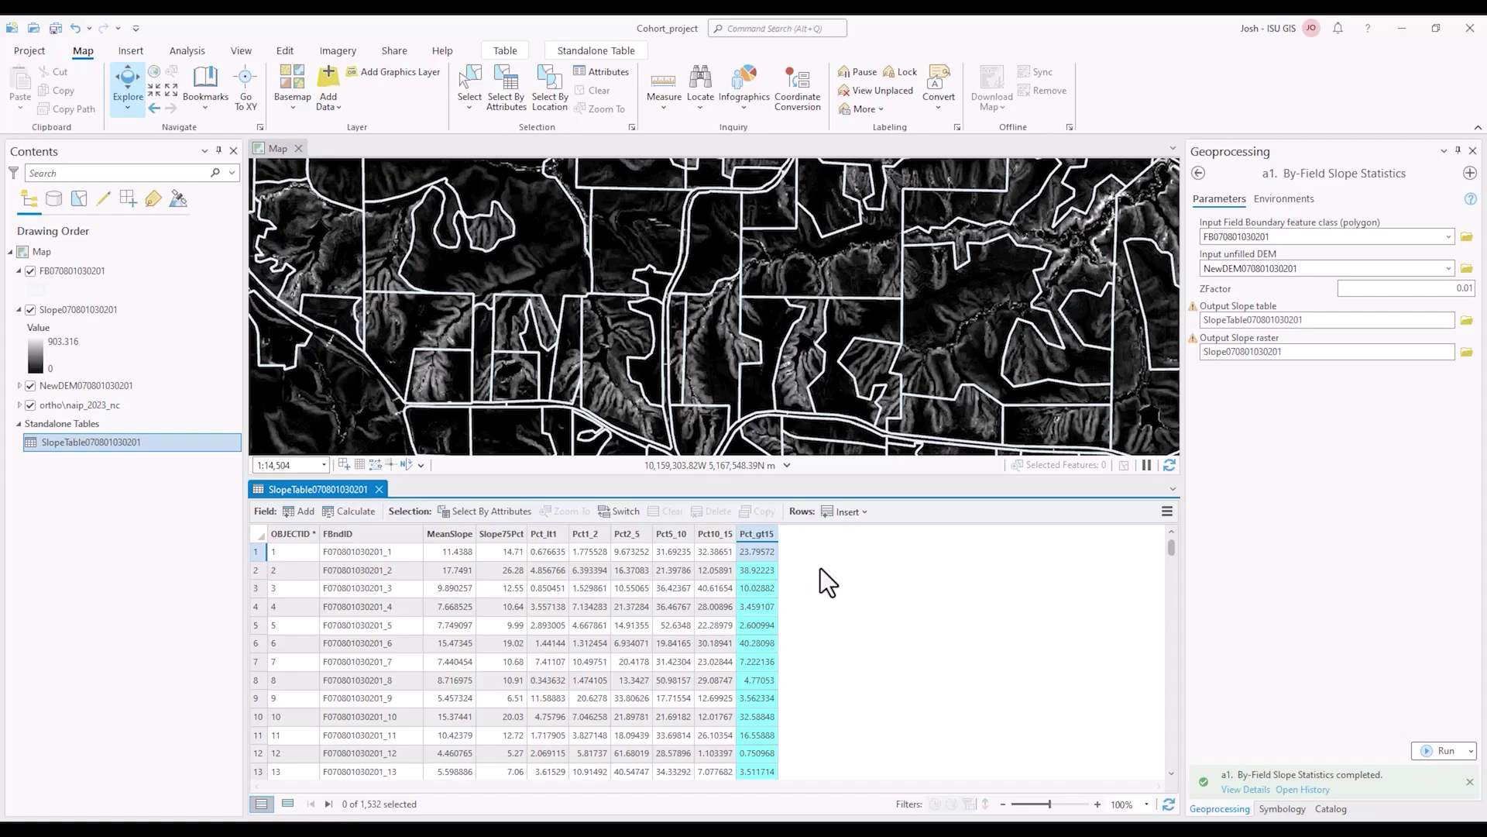
pyautogui.click(380, 489)
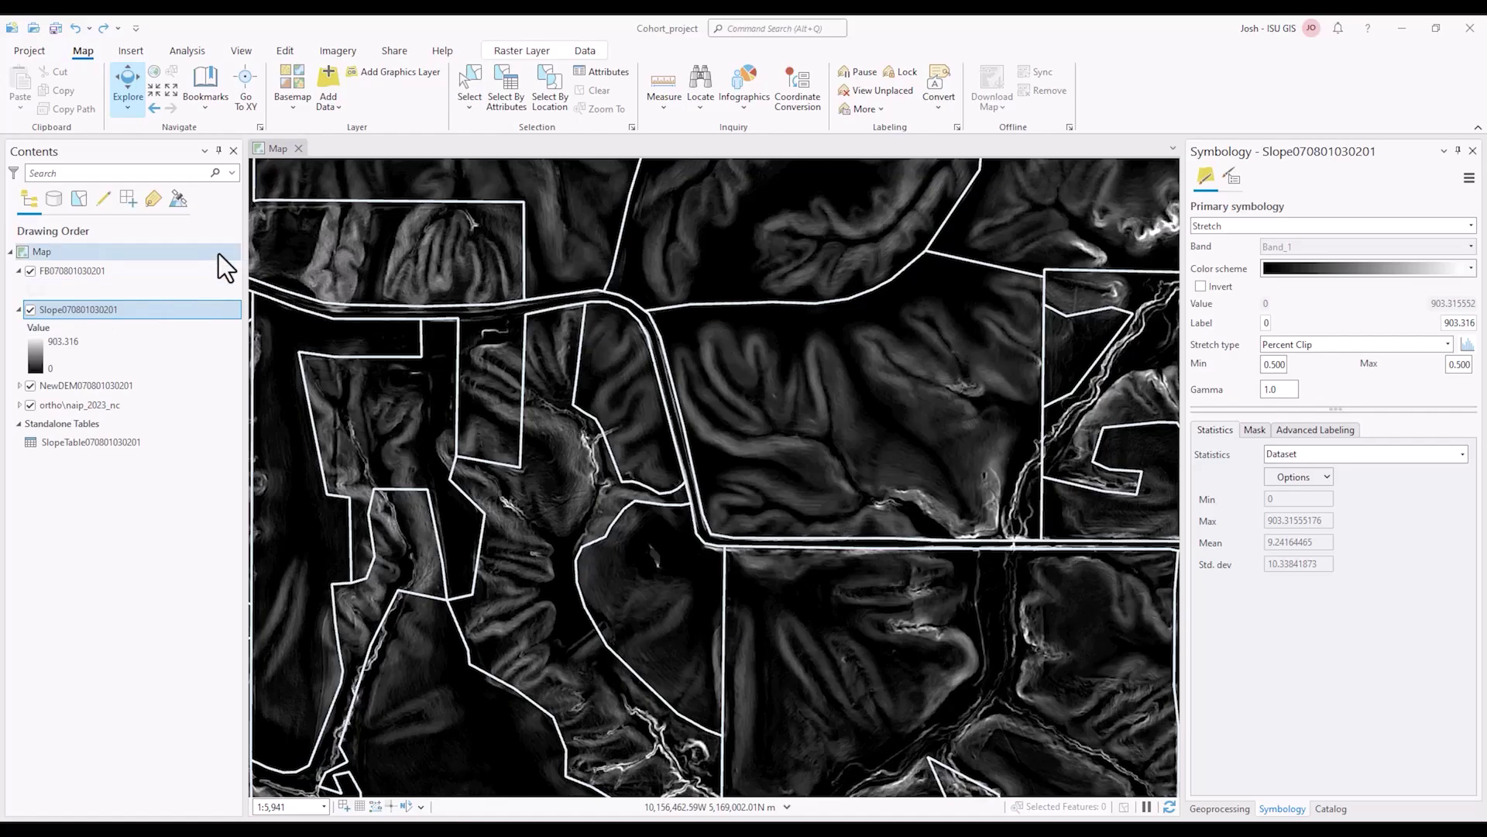
pyautogui.click(124, 309)
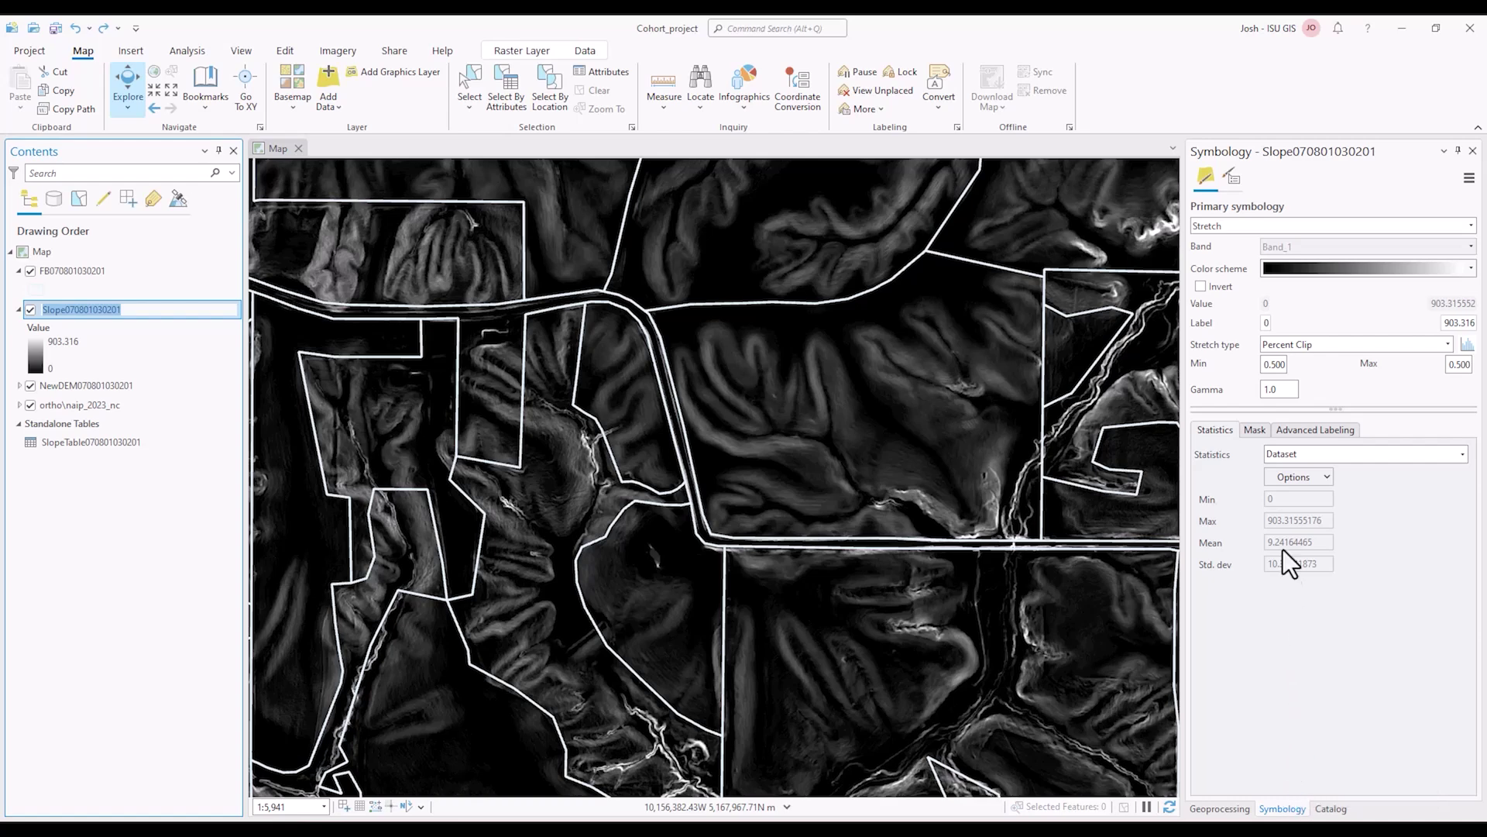
pyautogui.click(1471, 269)
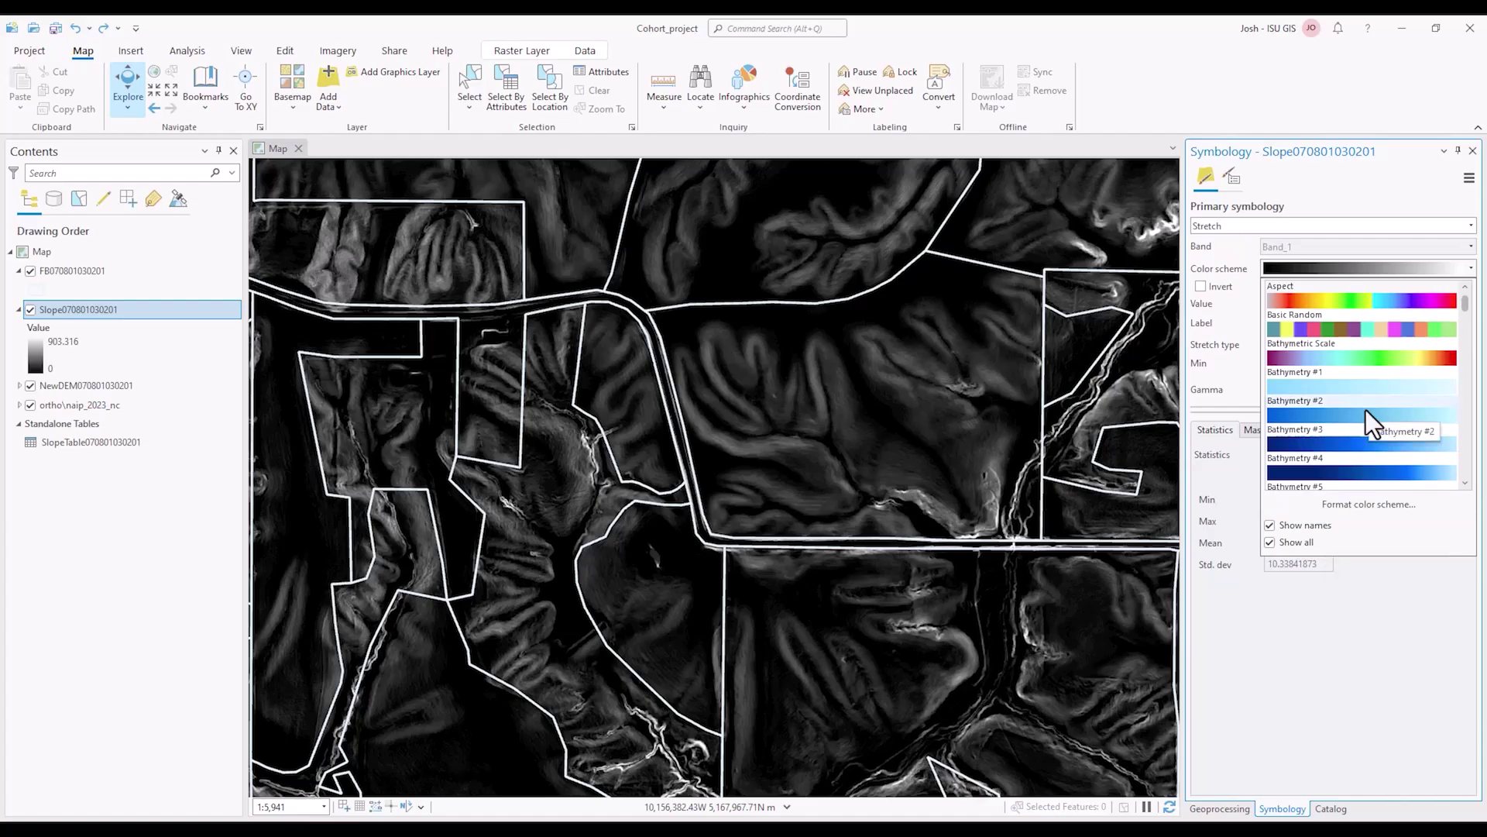
pyautogui.moveTo(1464, 306); pyautogui.dragTo(1469, 468)
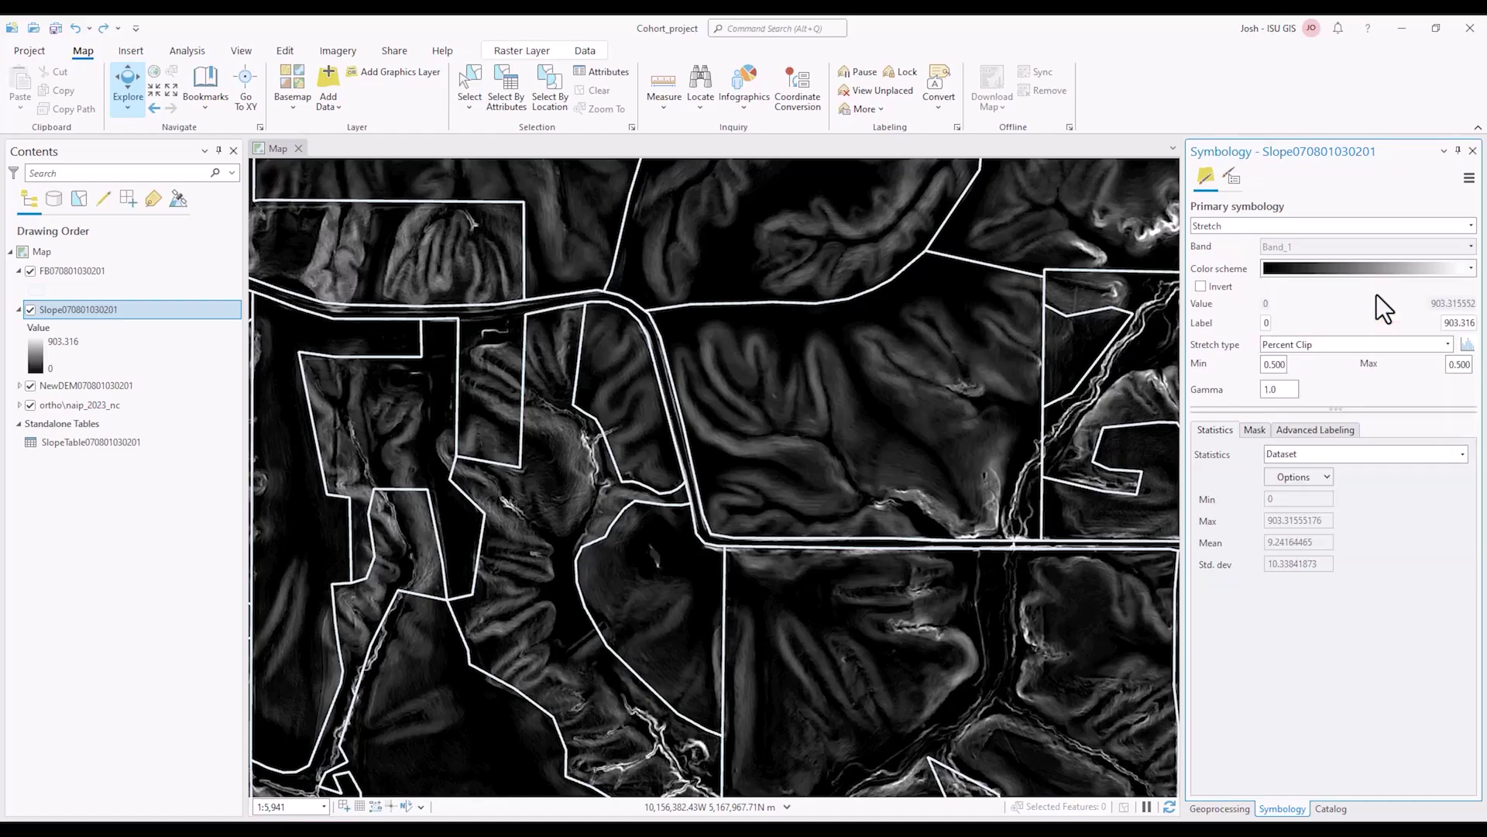
pyautogui.click(1378, 294)
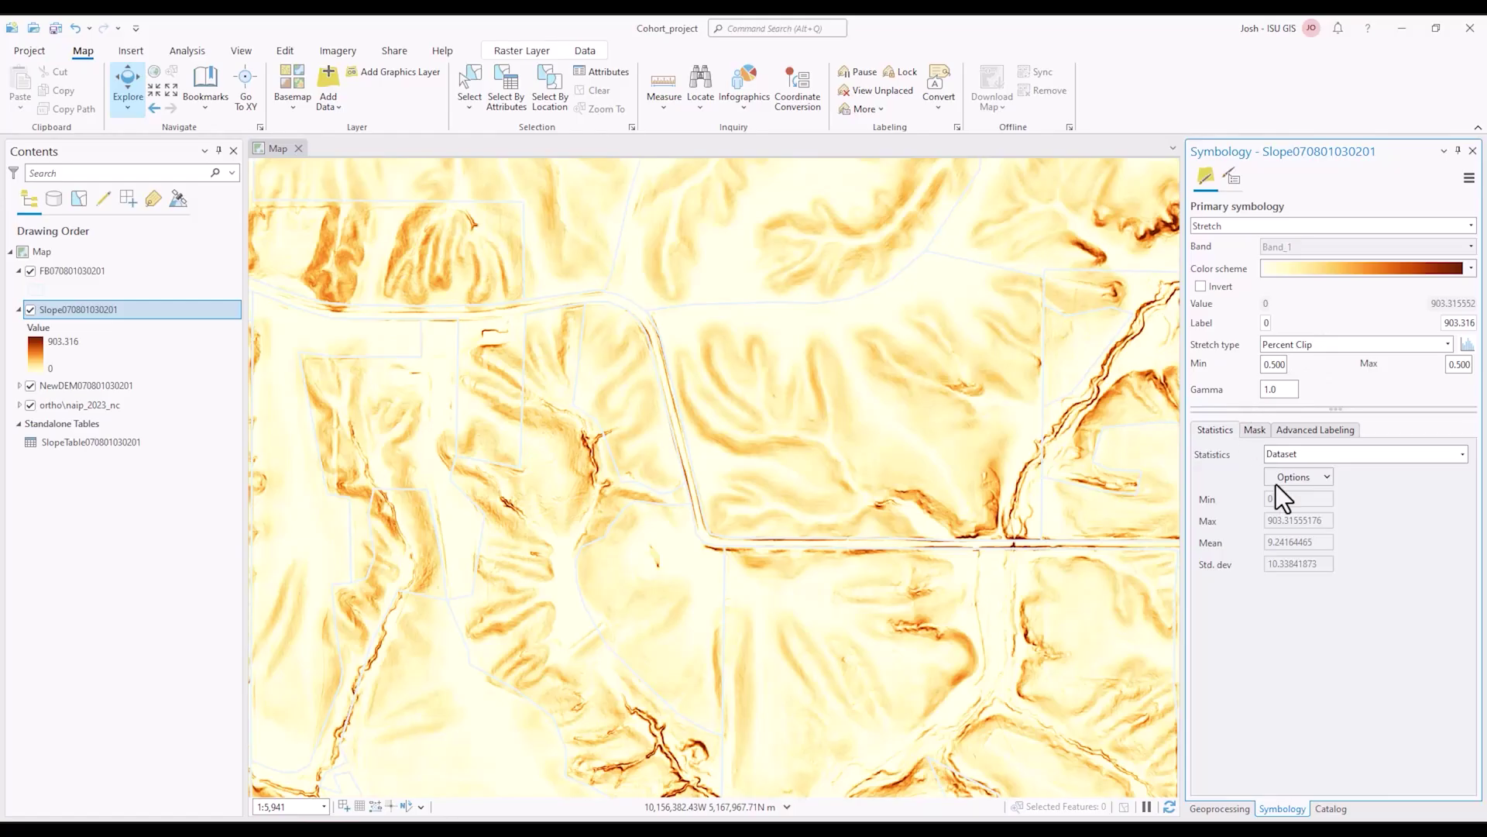
# Step: Set the slope raster's stretch statistics to DRA and check how it displays around the road and stream channels
pyautogui.click(1456, 461)
pyautogui.click(1359, 490)
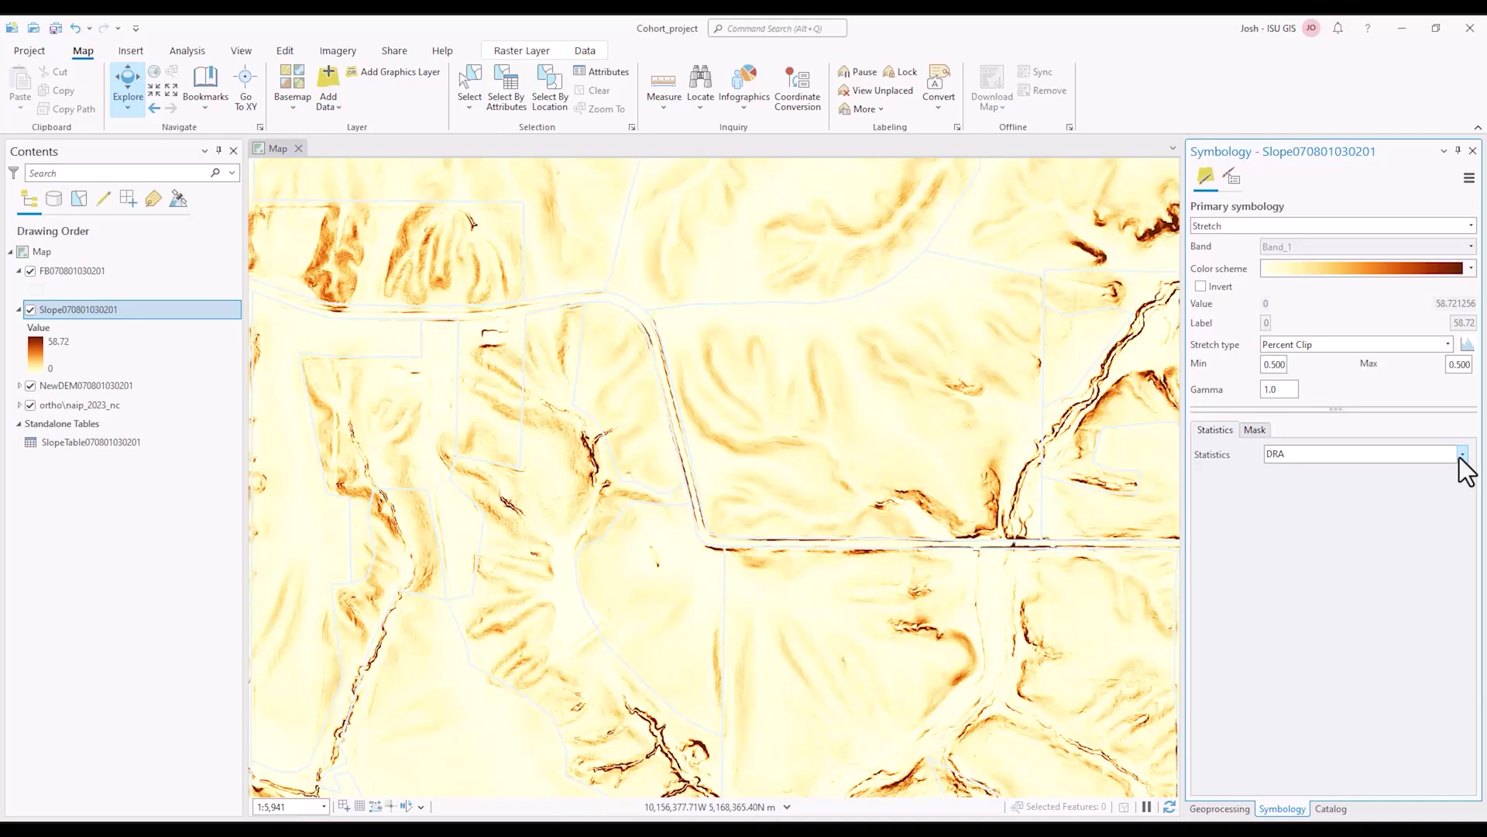
pyautogui.moveTo(1051, 527); pyautogui.dragTo(913, 571)
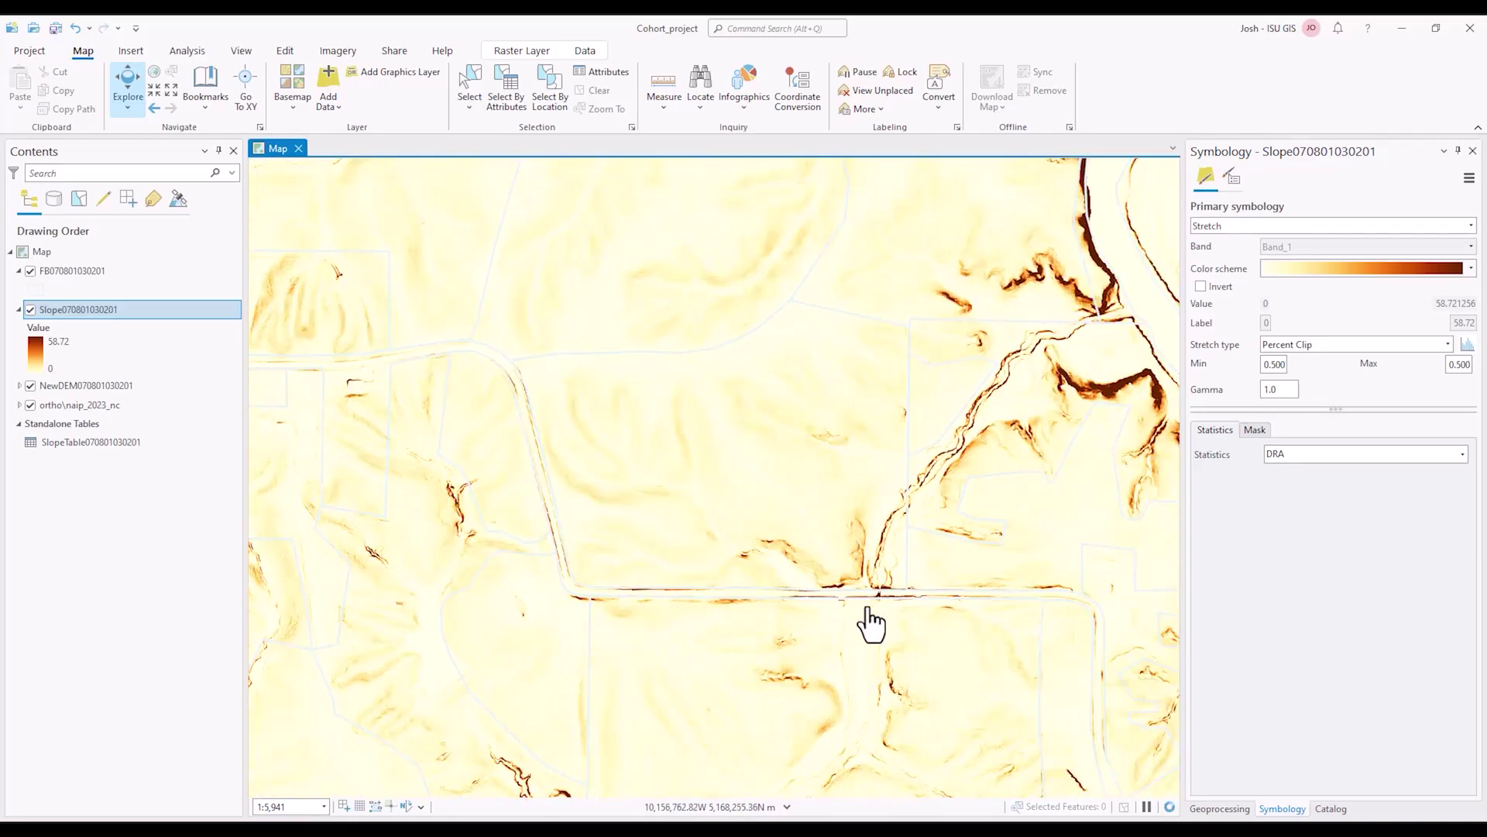
pyautogui.scroll(2, 922, 546)
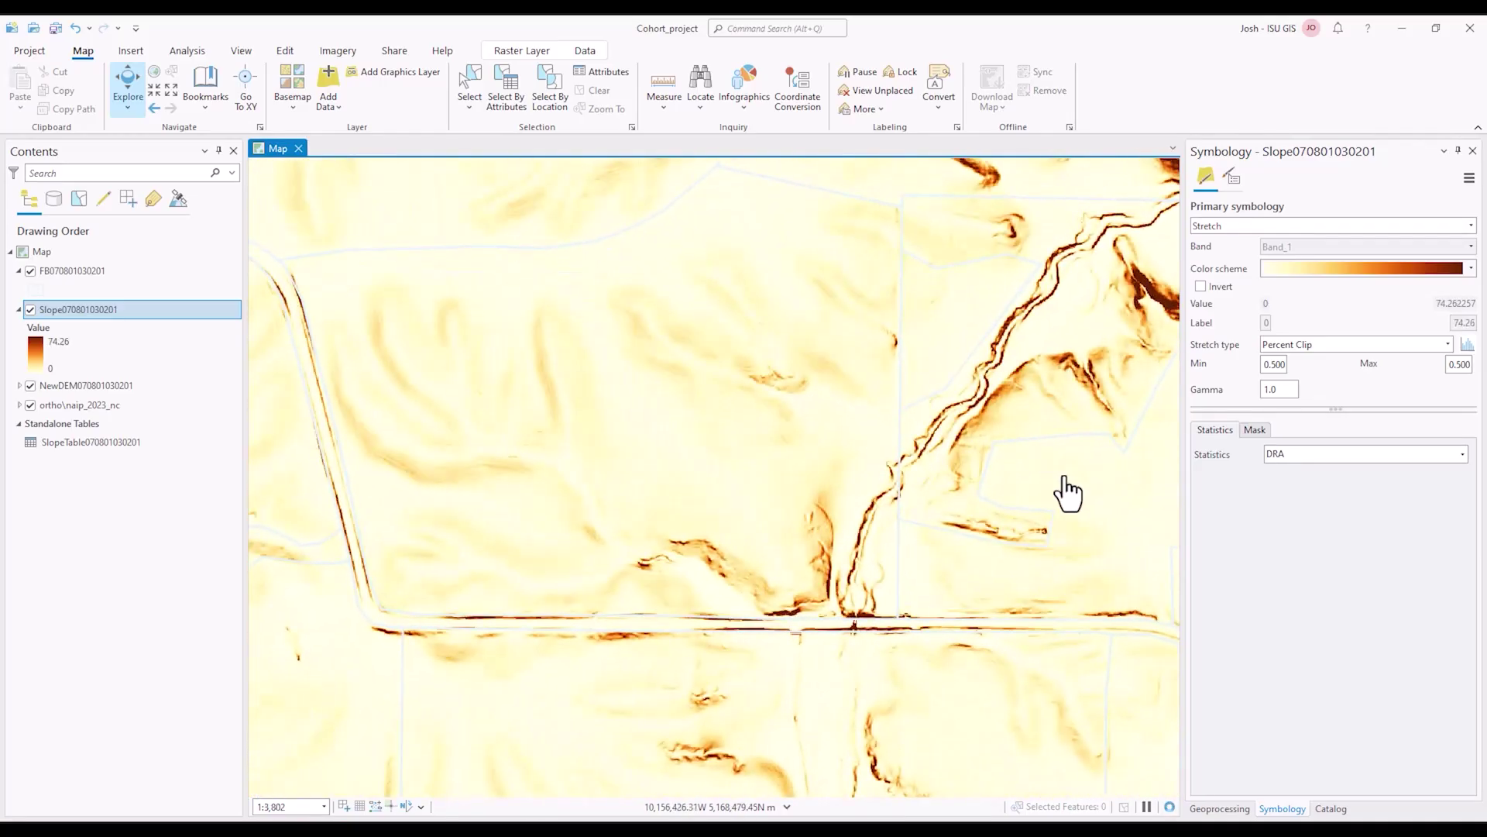
pyautogui.moveTo(969, 522); pyautogui.dragTo(648, 678)
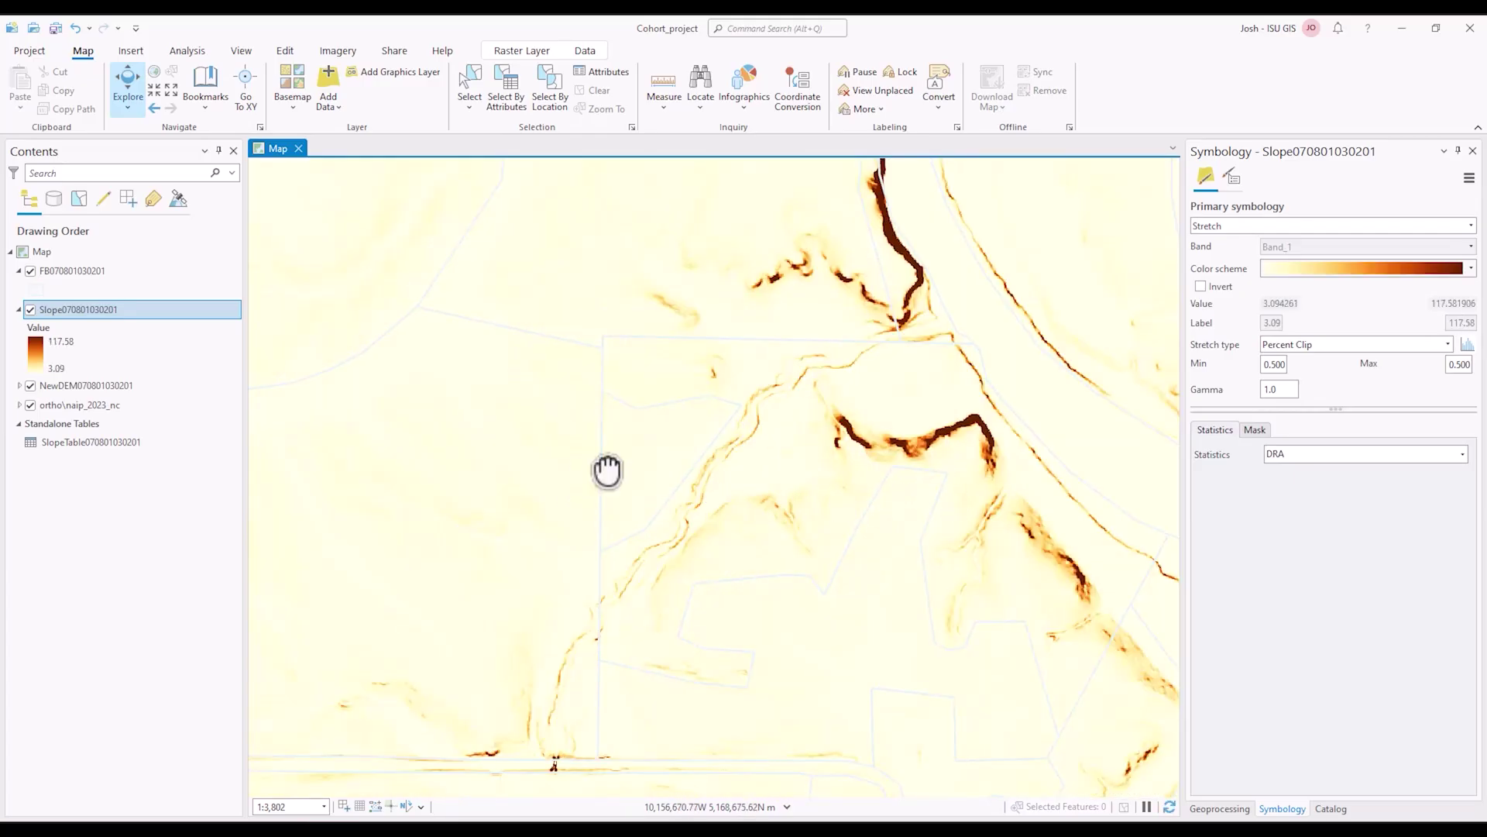
pyautogui.moveTo(583, 480); pyautogui.dragTo(822, 434)
pyautogui.moveTo(521, 455); pyautogui.dragTo(589, 459)
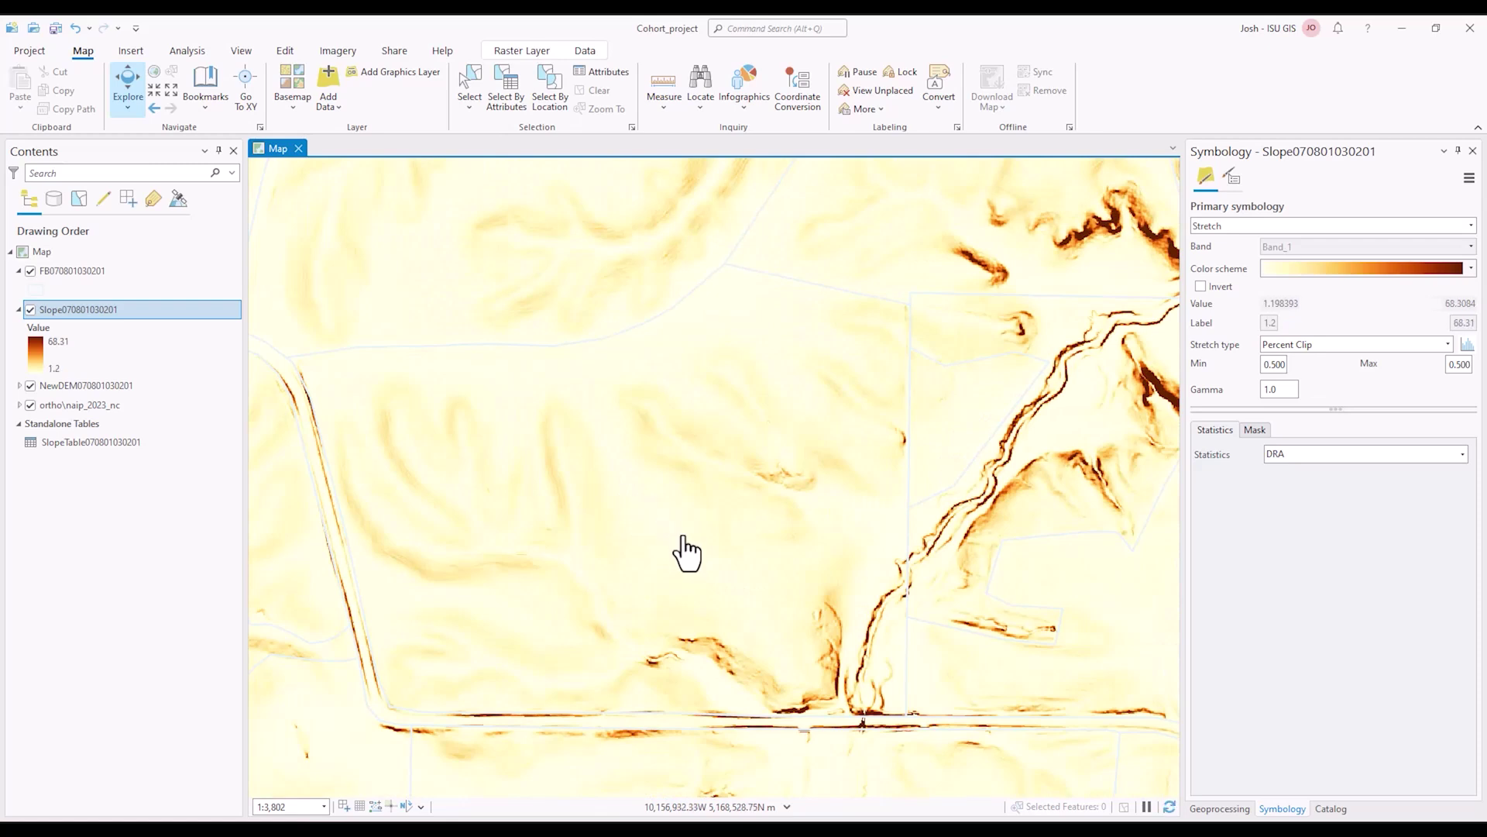
pyautogui.scroll(2, 698, 510)
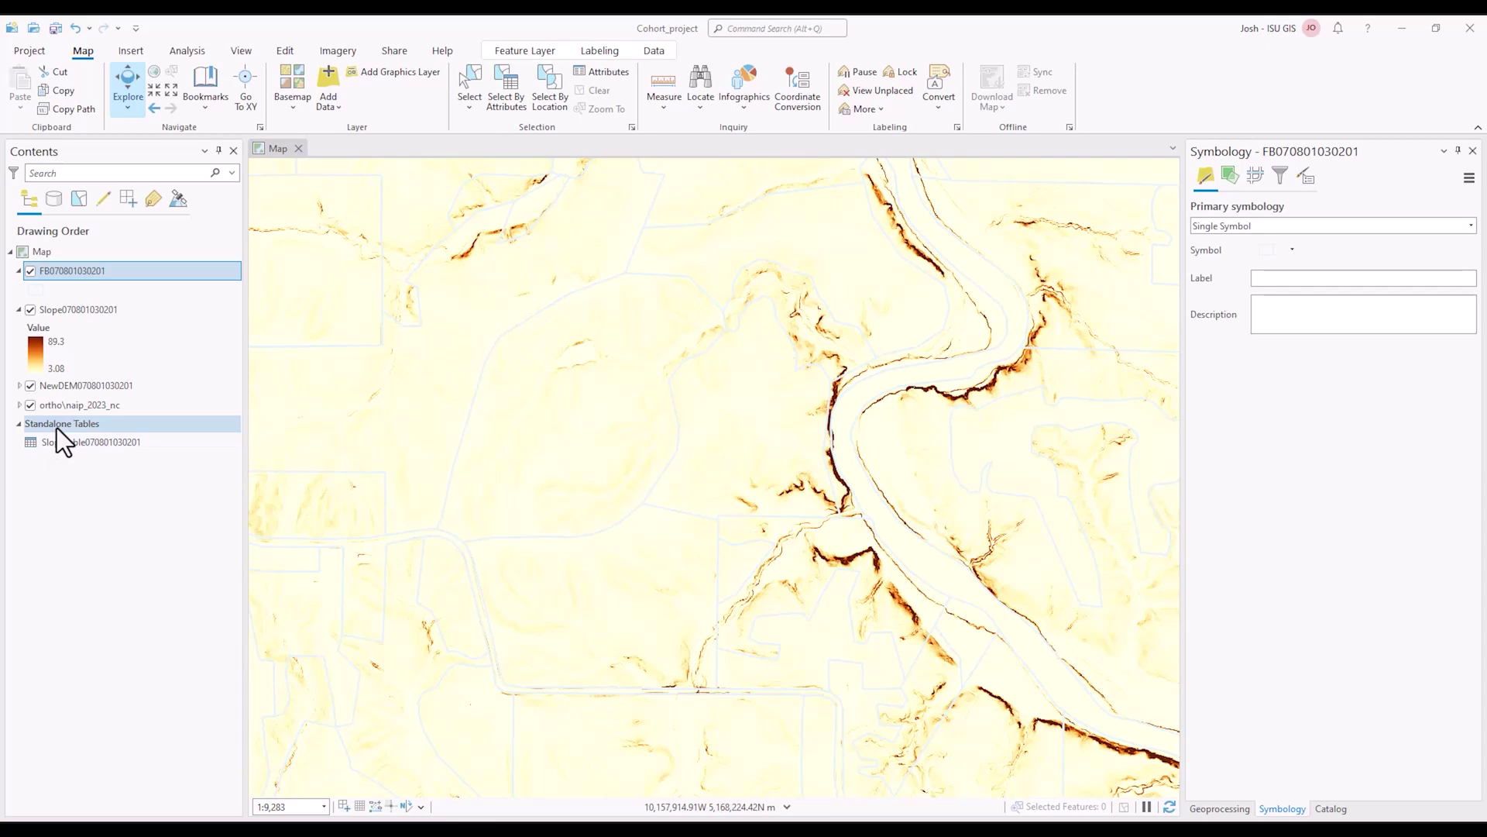
pyautogui.click(30, 309)
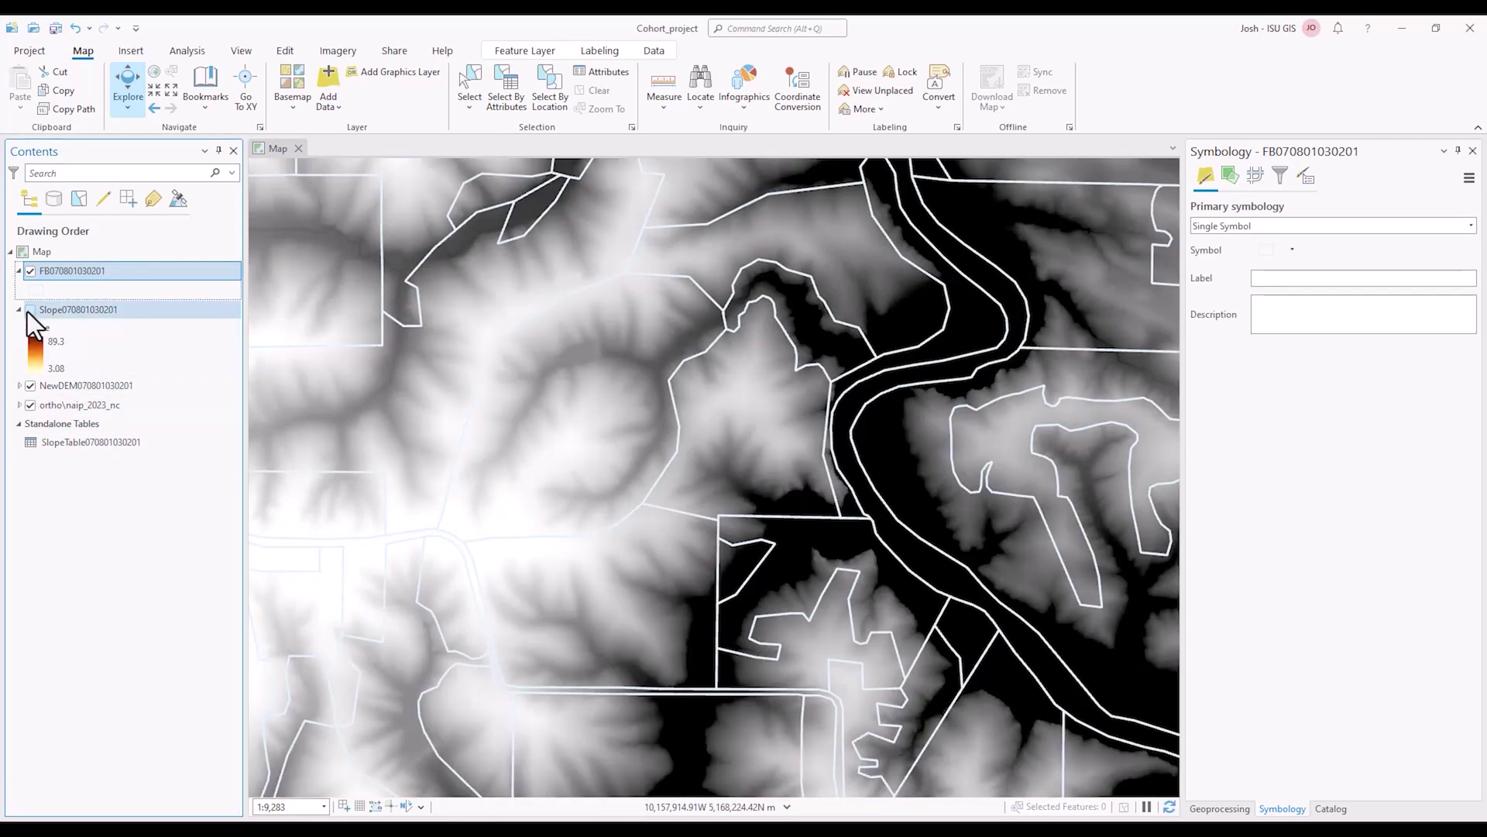
pyautogui.rightClick(88, 268)
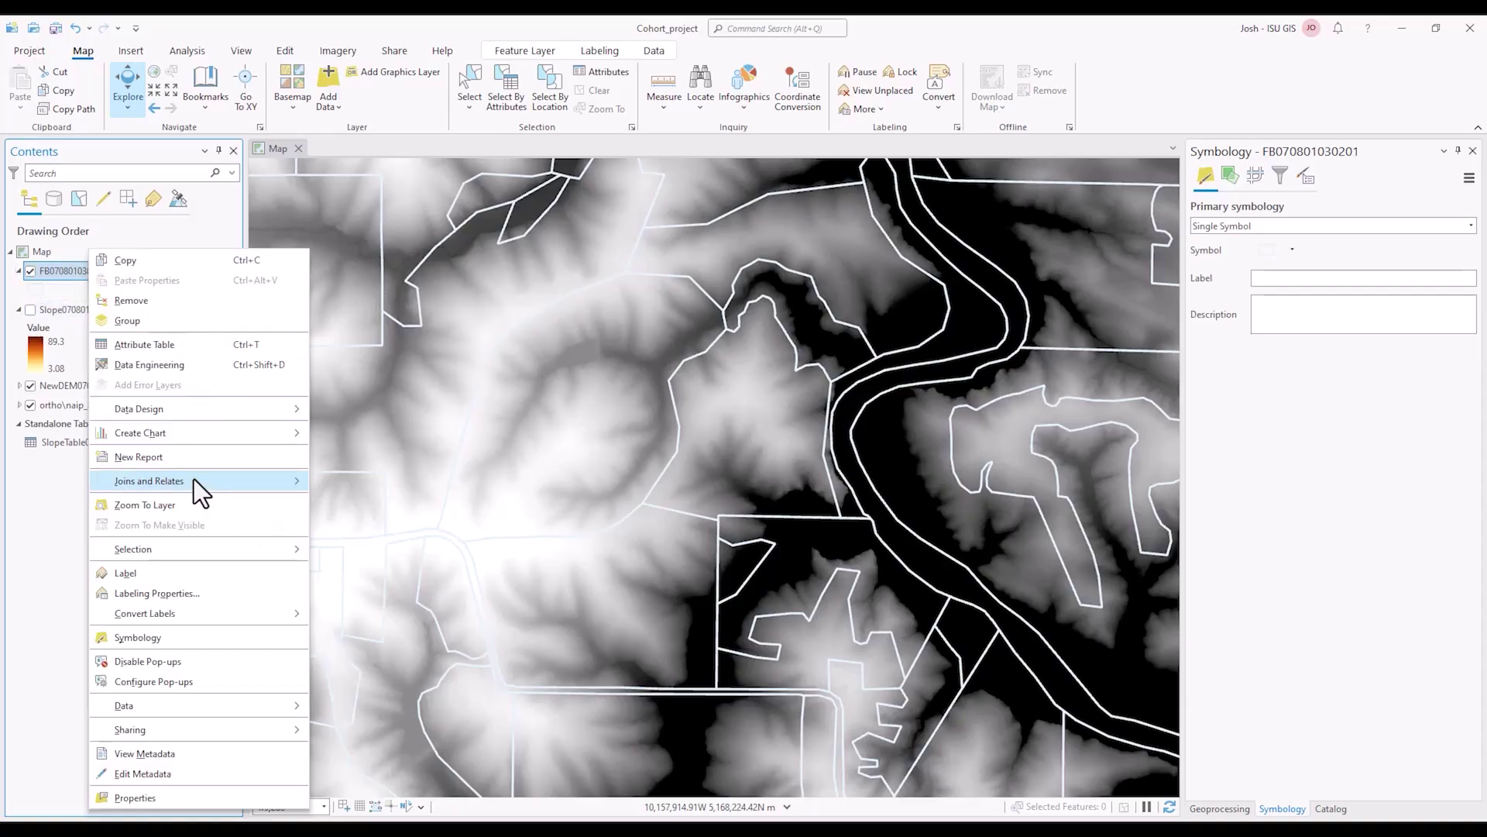
pyautogui.moveTo(194, 479)
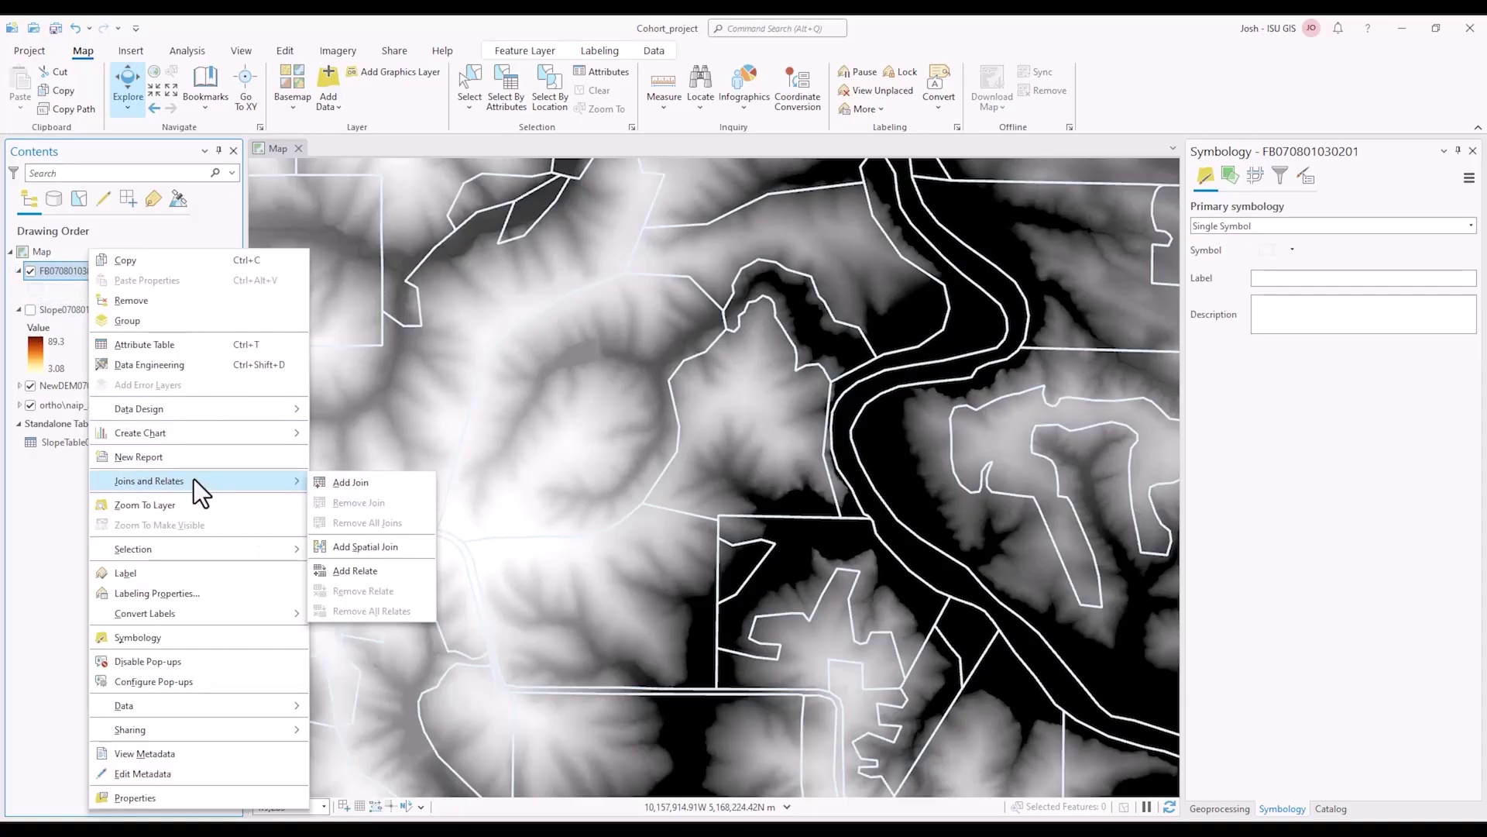
pyautogui.click(328, 487)
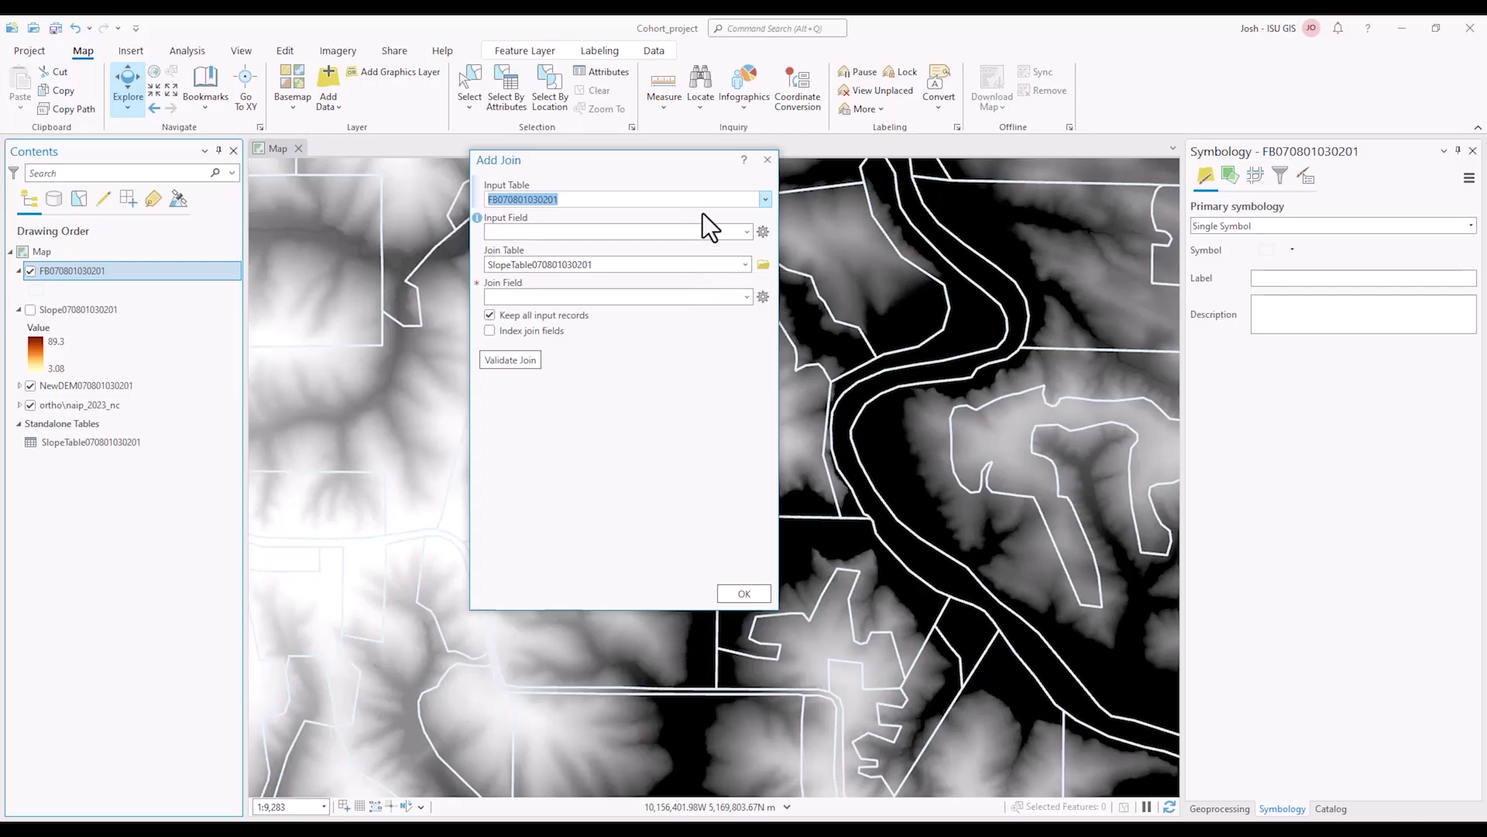
pyautogui.click(743, 232)
pyautogui.click(658, 268)
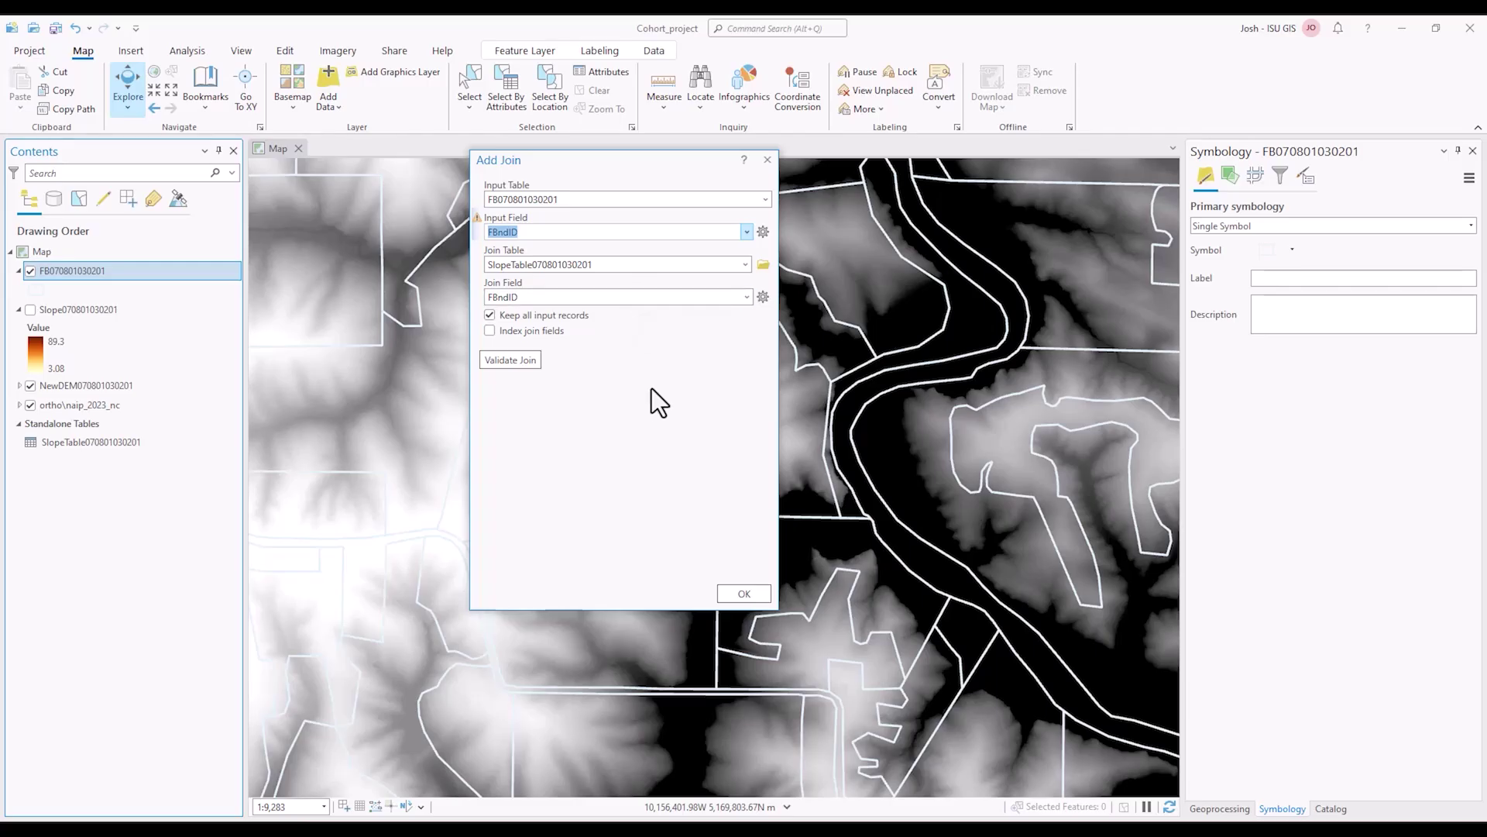
pyautogui.click(741, 595)
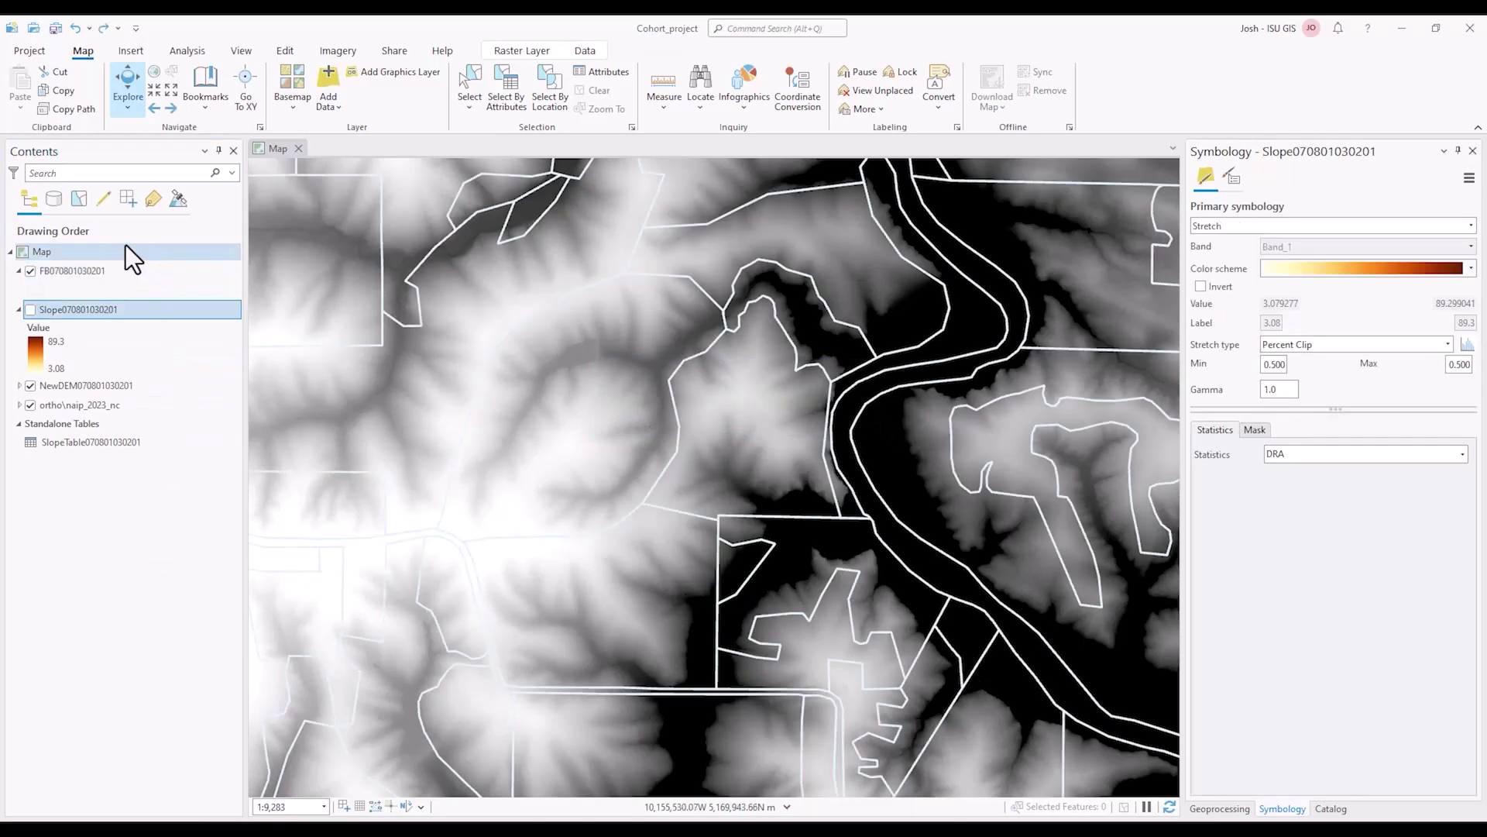
pyautogui.click(106, 268)
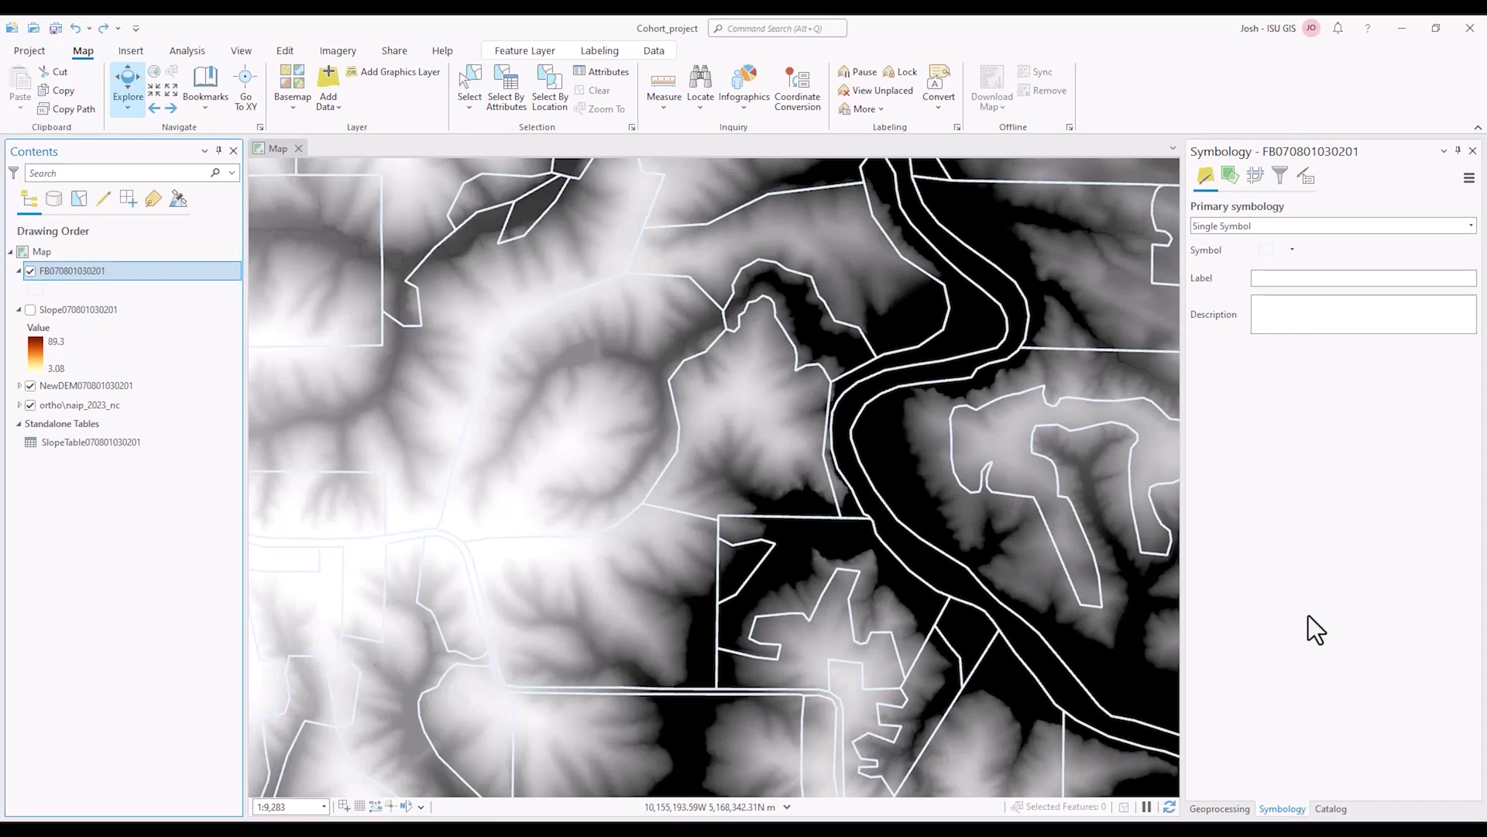
pyautogui.click(1470, 227)
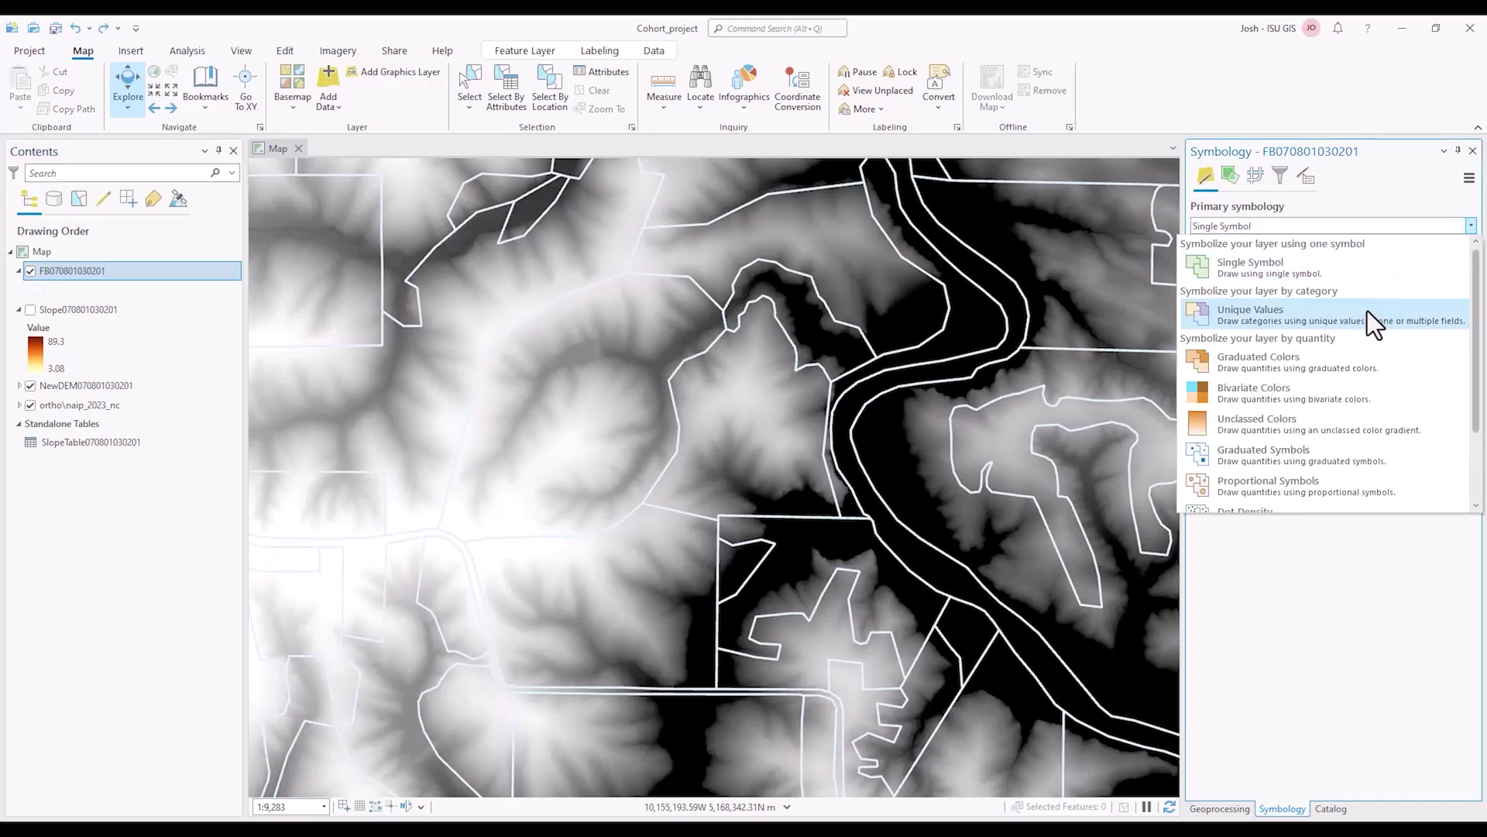
pyautogui.click(1323, 362)
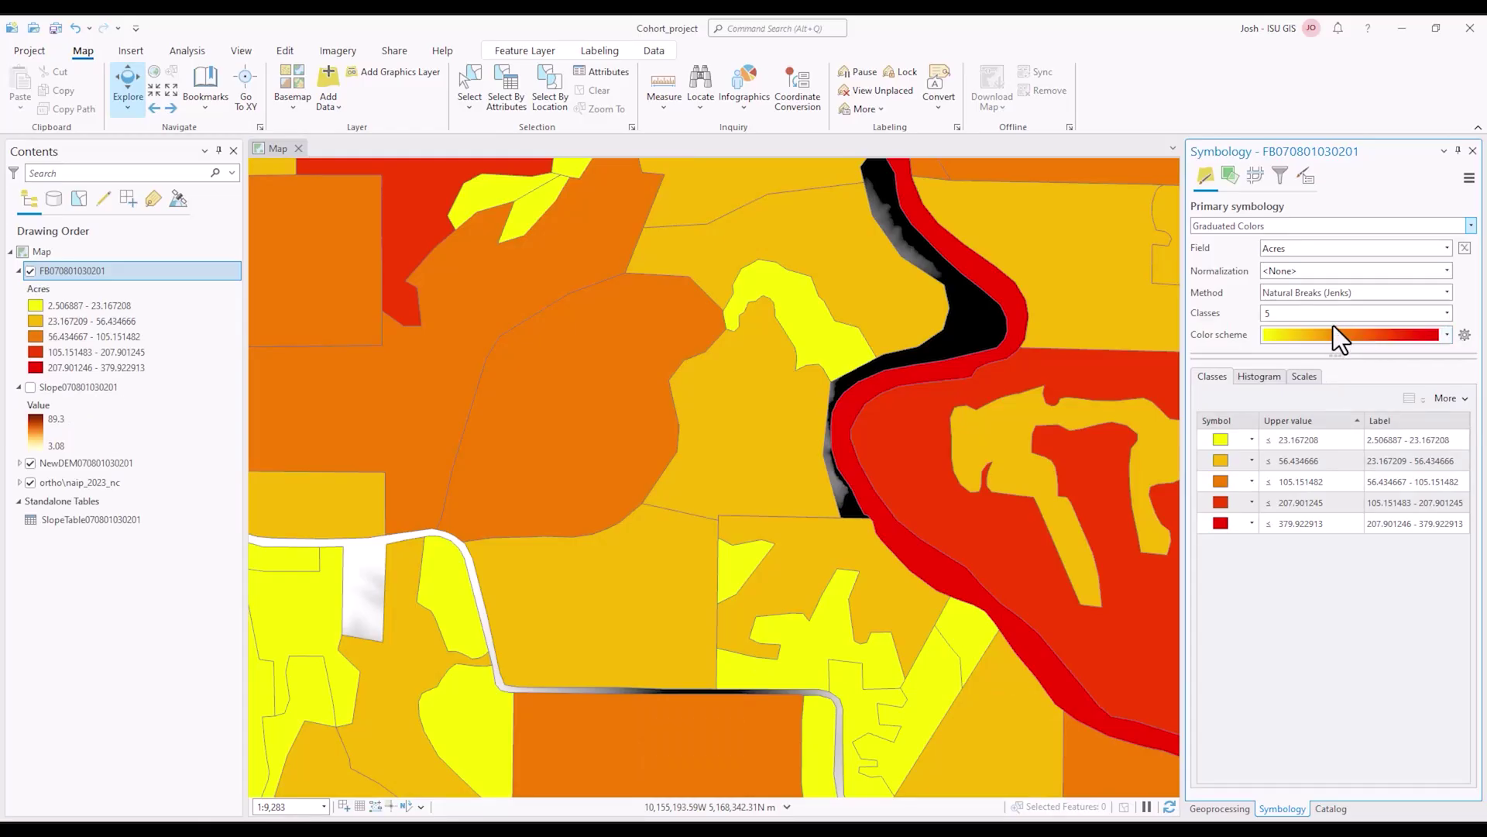
pyautogui.click(1446, 248)
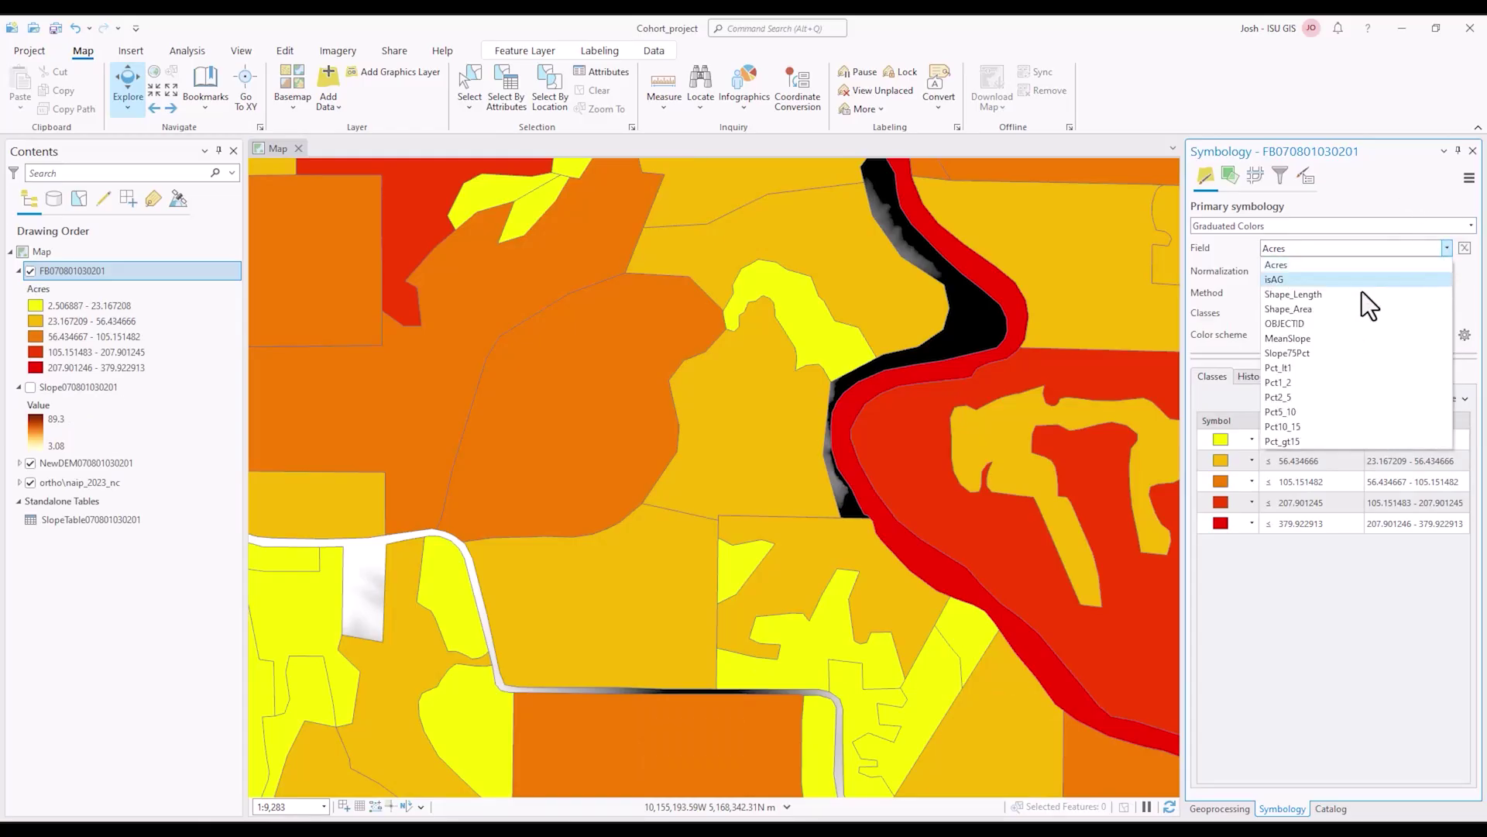
pyautogui.click(1309, 355)
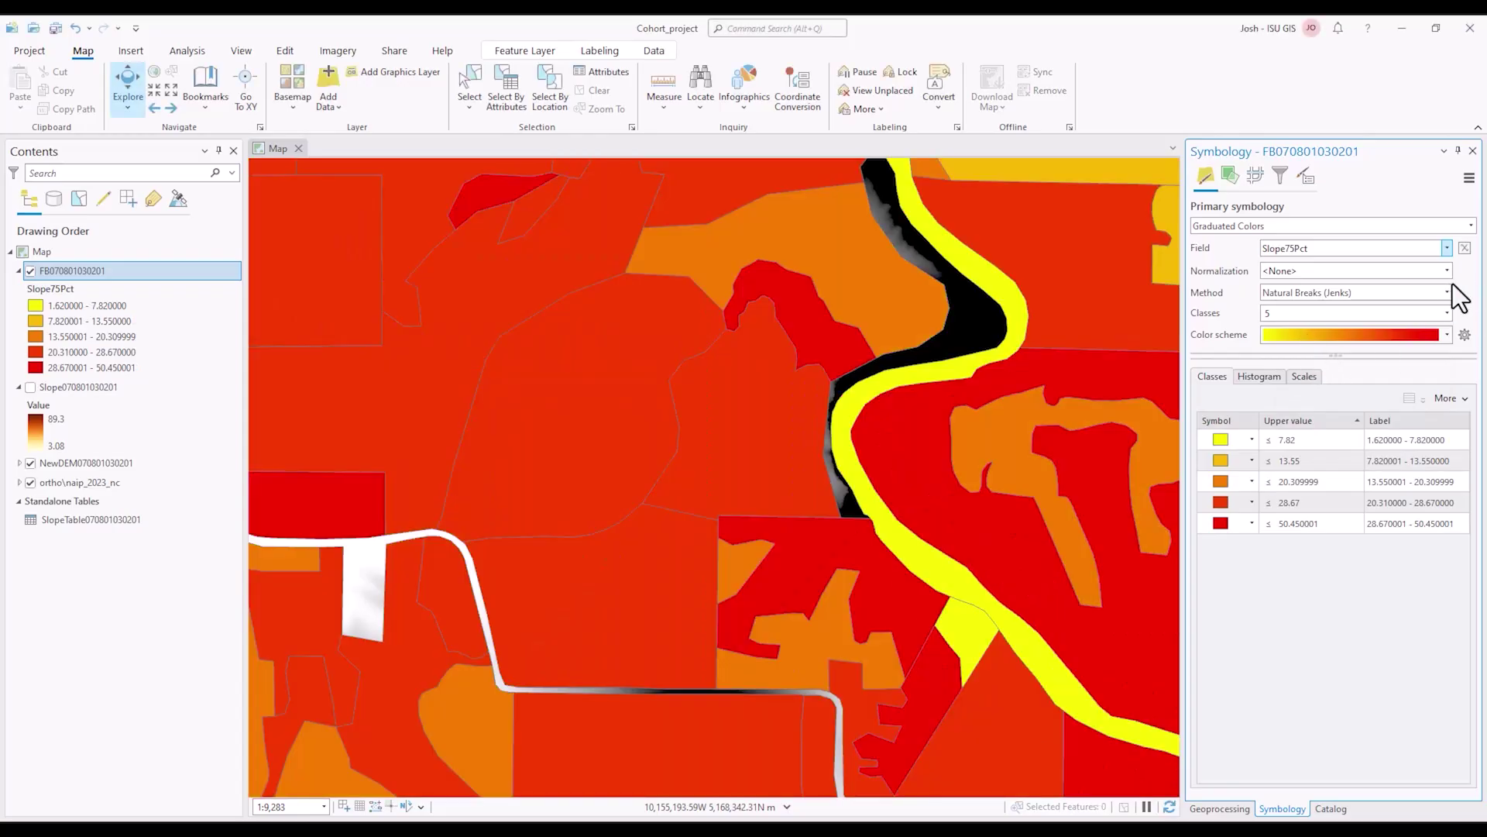
pyautogui.click(1446, 336)
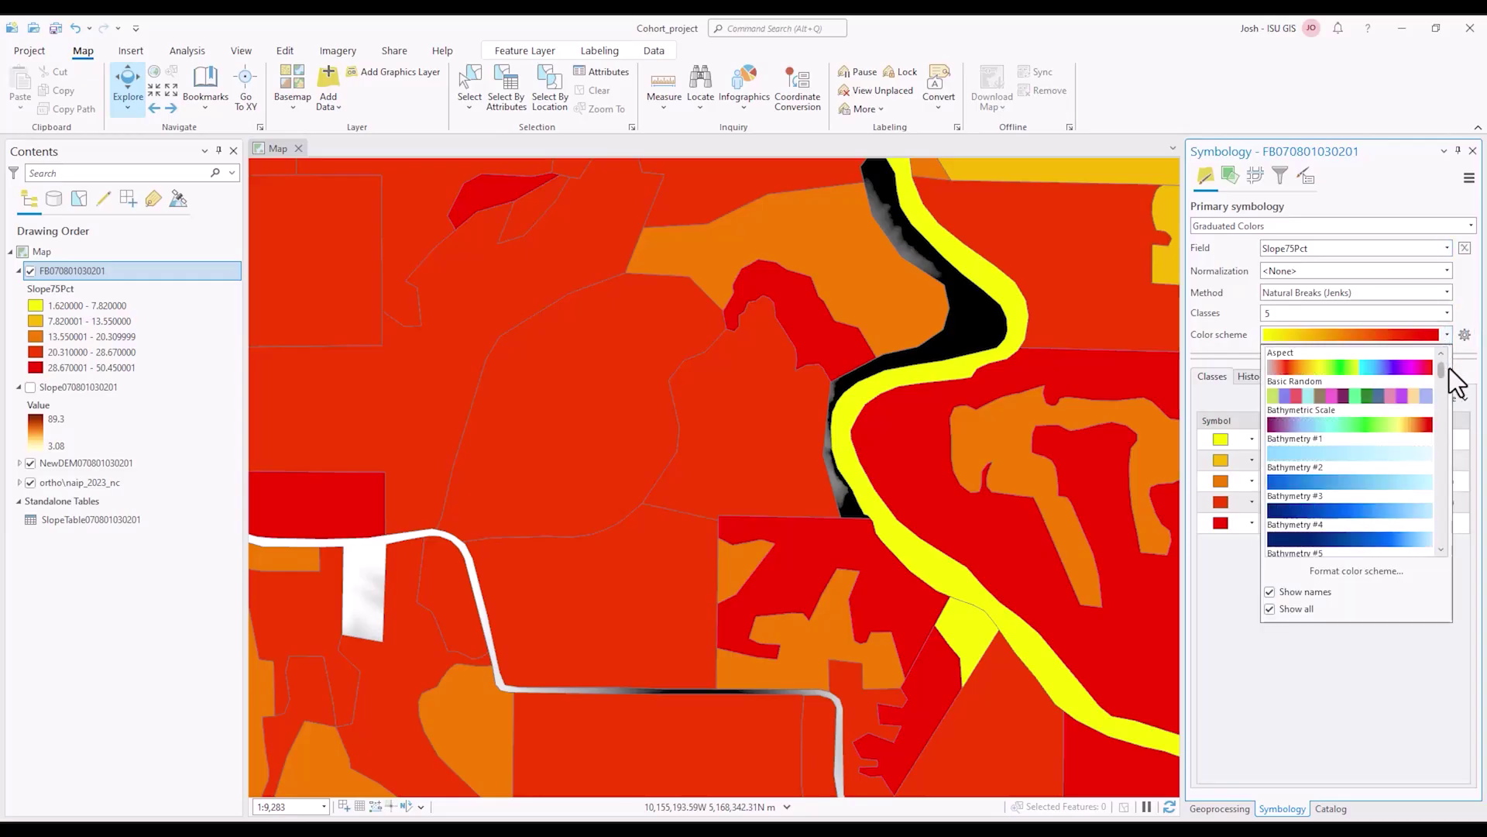
pyautogui.scroll(-15, 1452, 459)
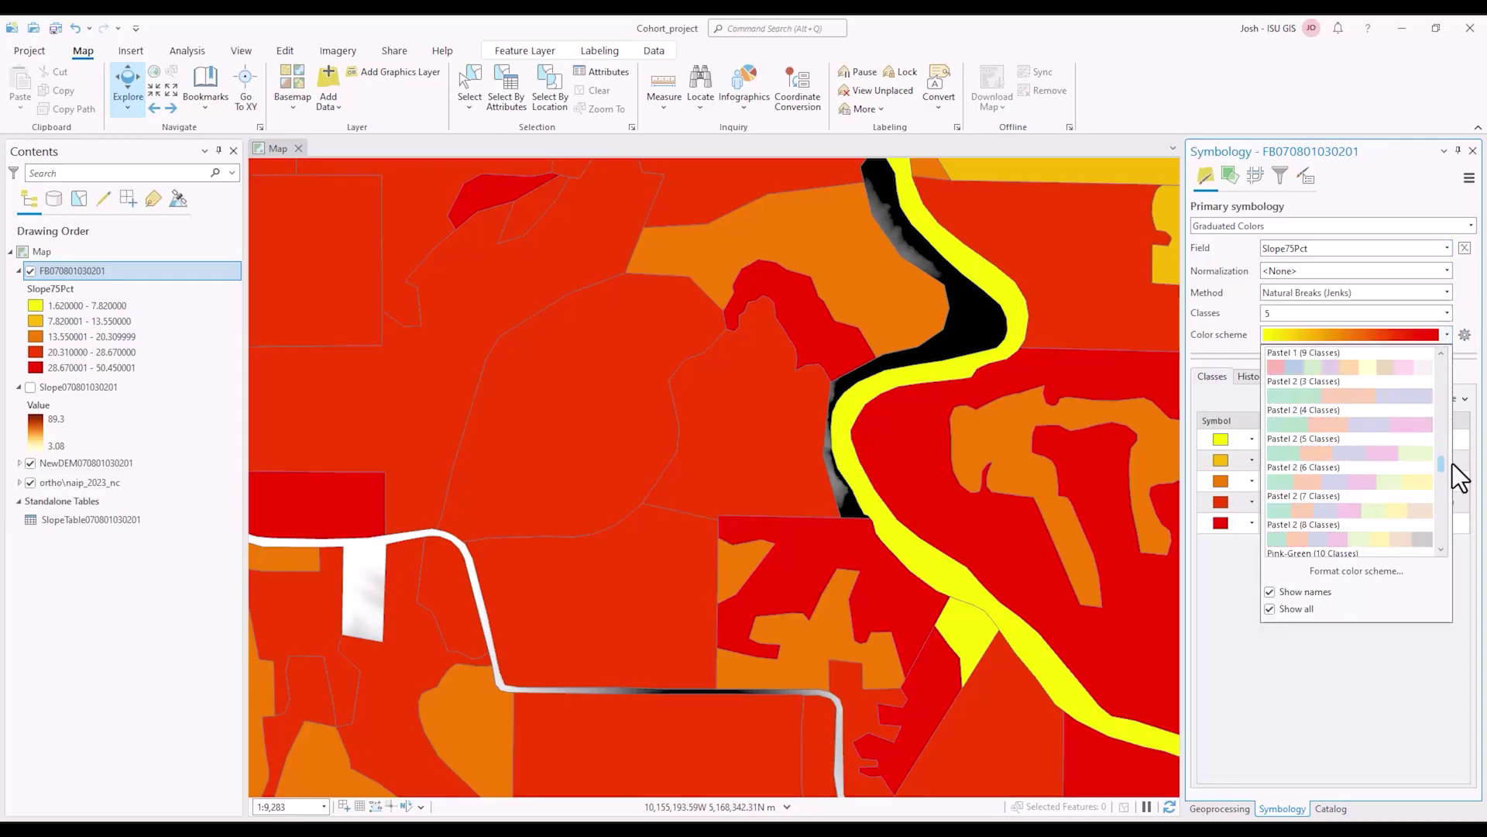
pyautogui.scroll(3, 1456, 466)
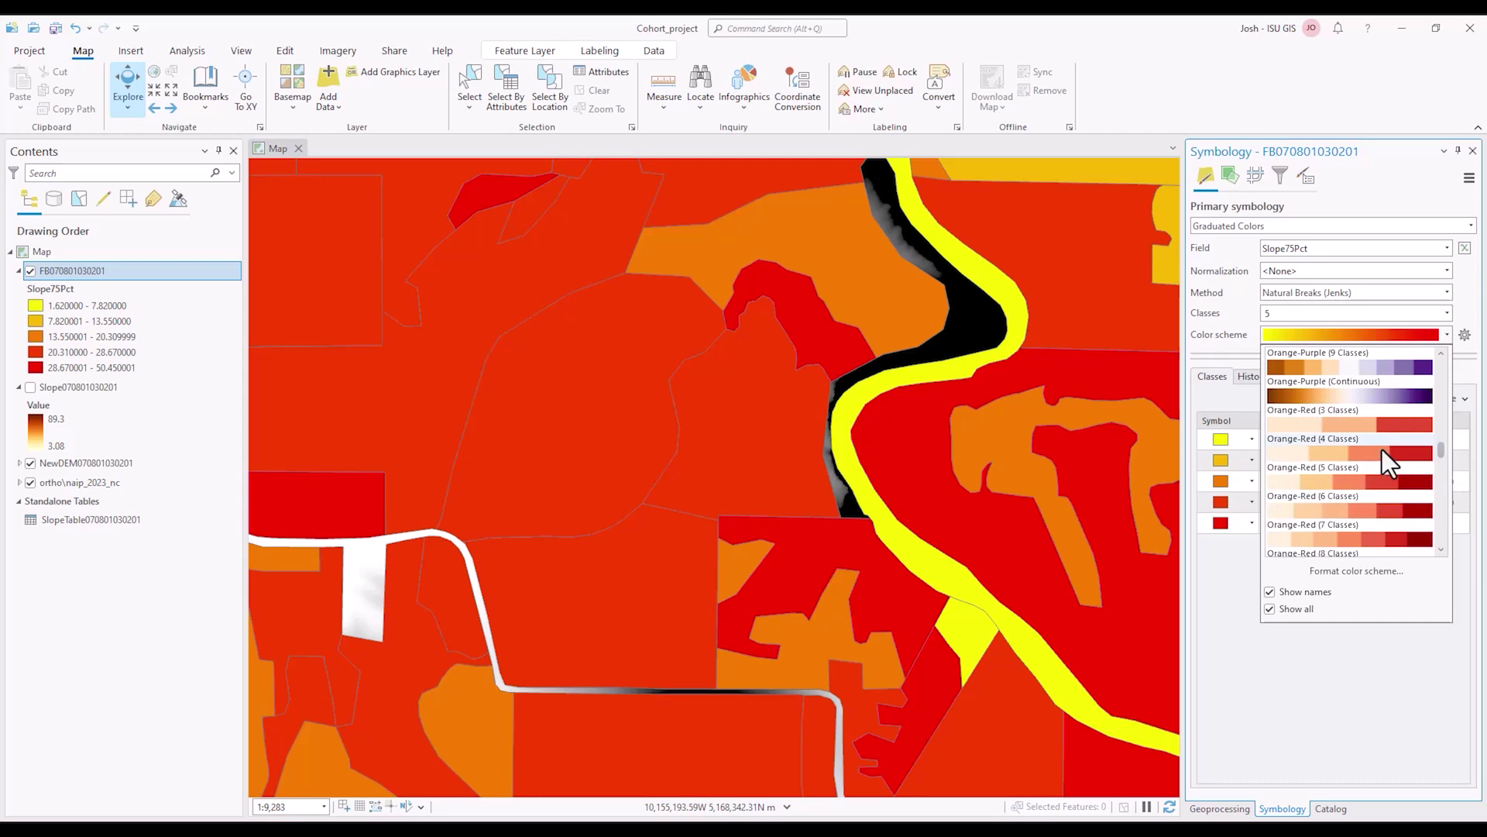
pyautogui.scroll(3, 1386, 449)
pyautogui.click(1348, 507)
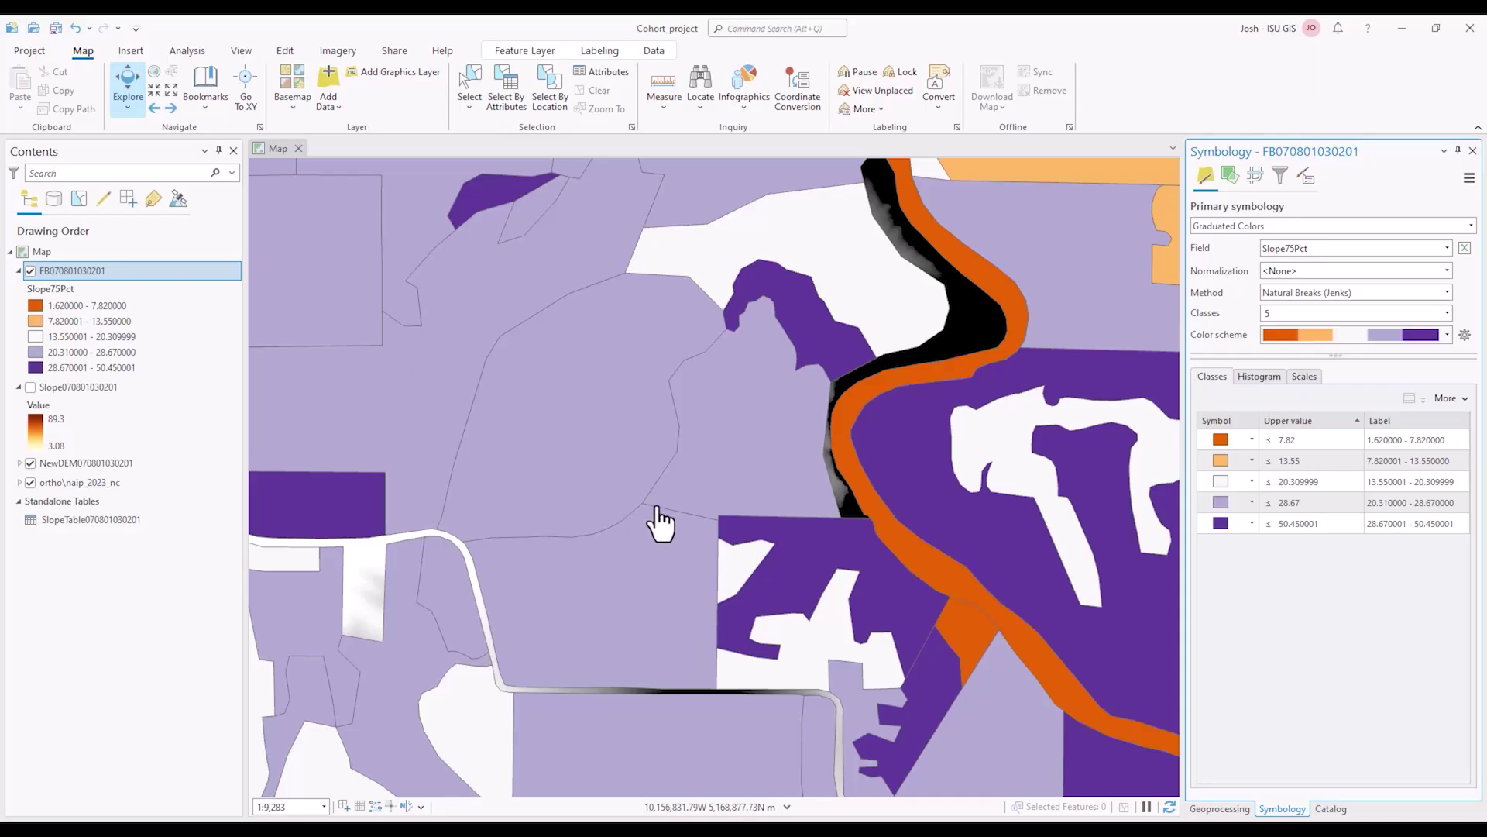
pyautogui.scroll(-5, 660, 523)
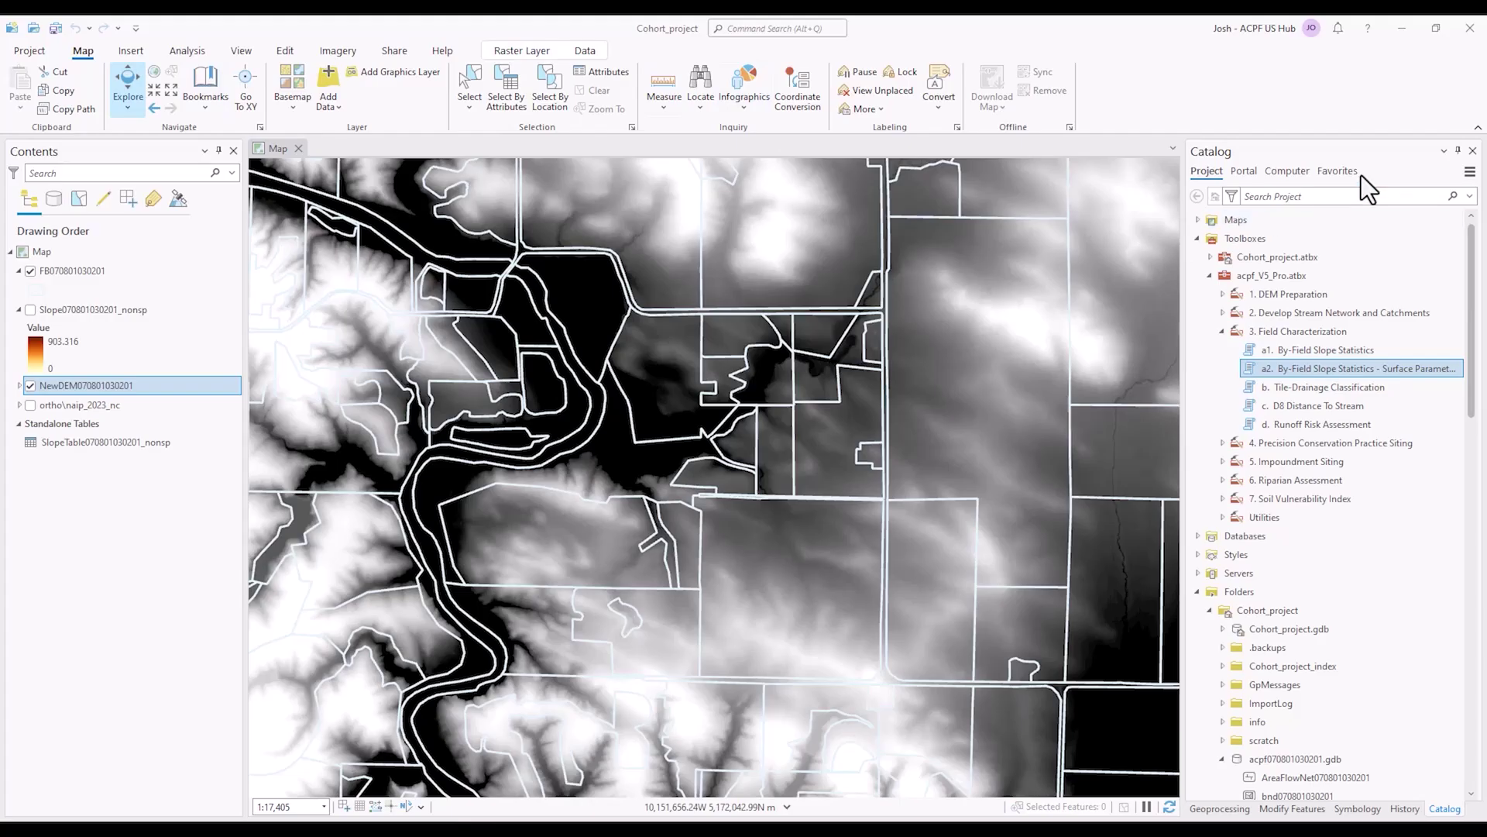
# Step: Open the a2. By-Field Slope Statistics - Surface Parameters tool and set the input DEM ZUnits to CENTIMETER
pyautogui.doubleClick(1352, 370)
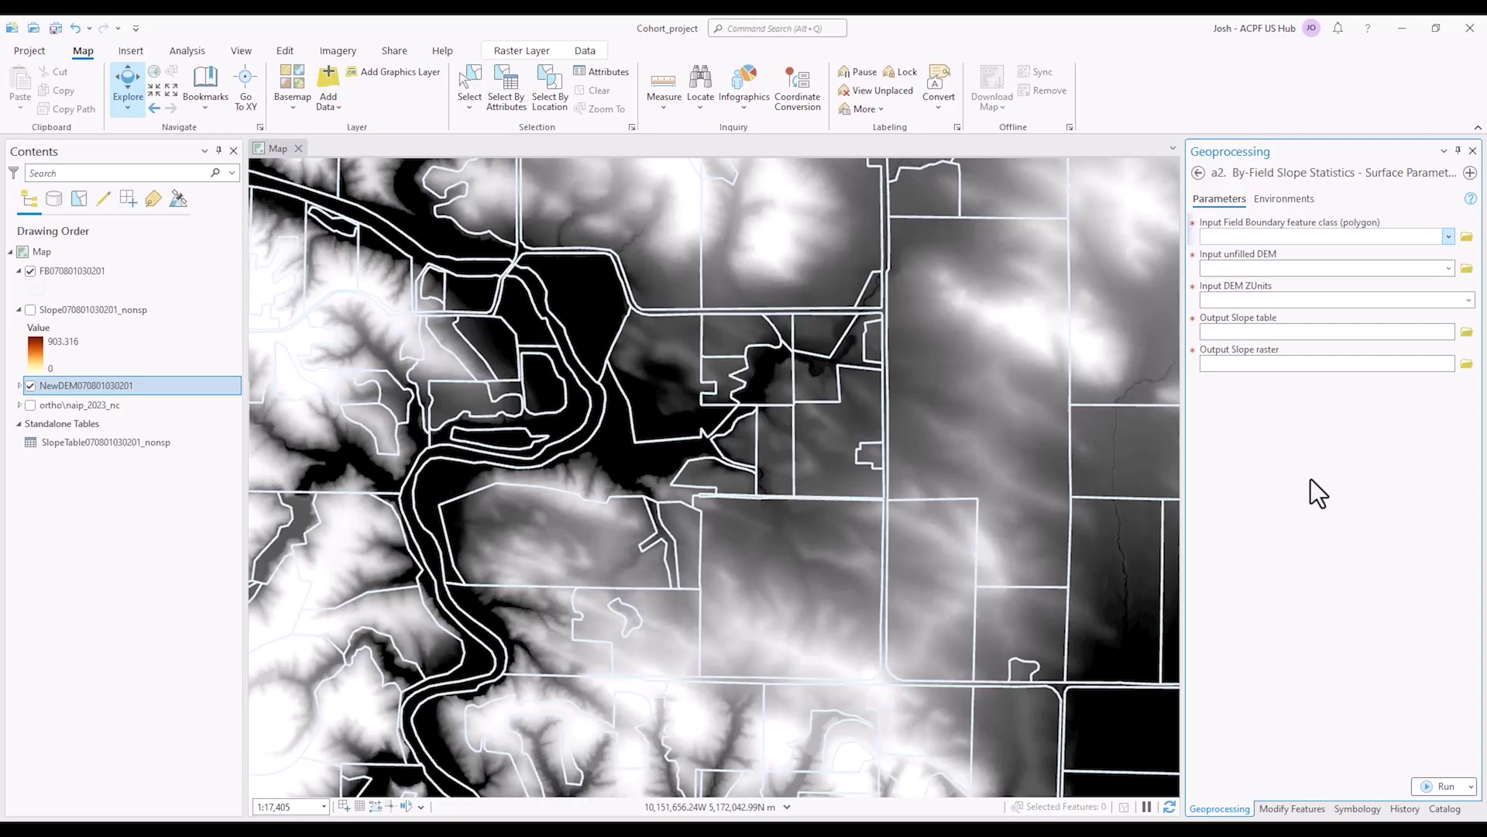
pyautogui.click(1468, 300)
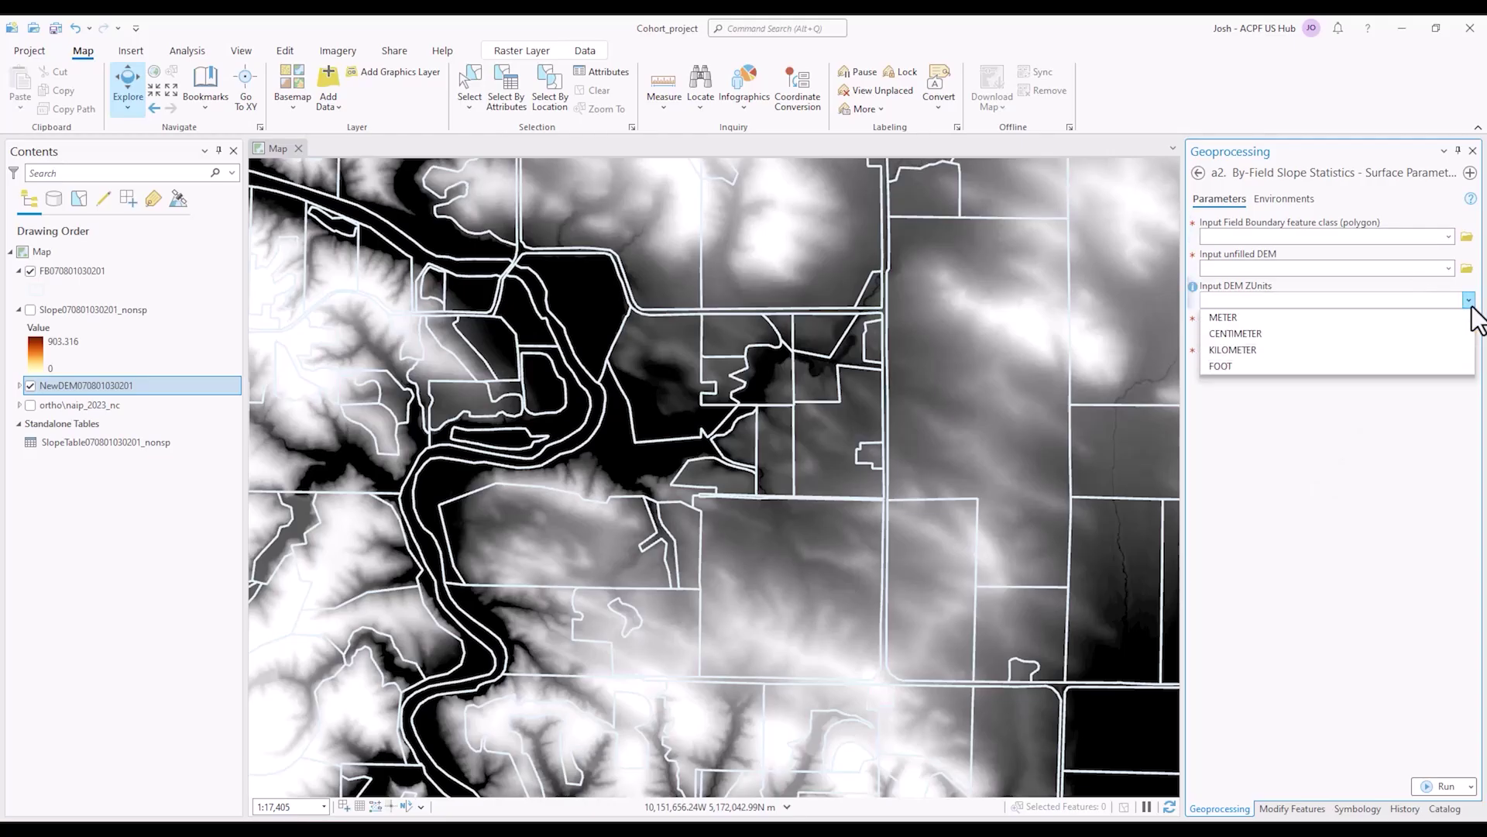
pyautogui.click(1340, 338)
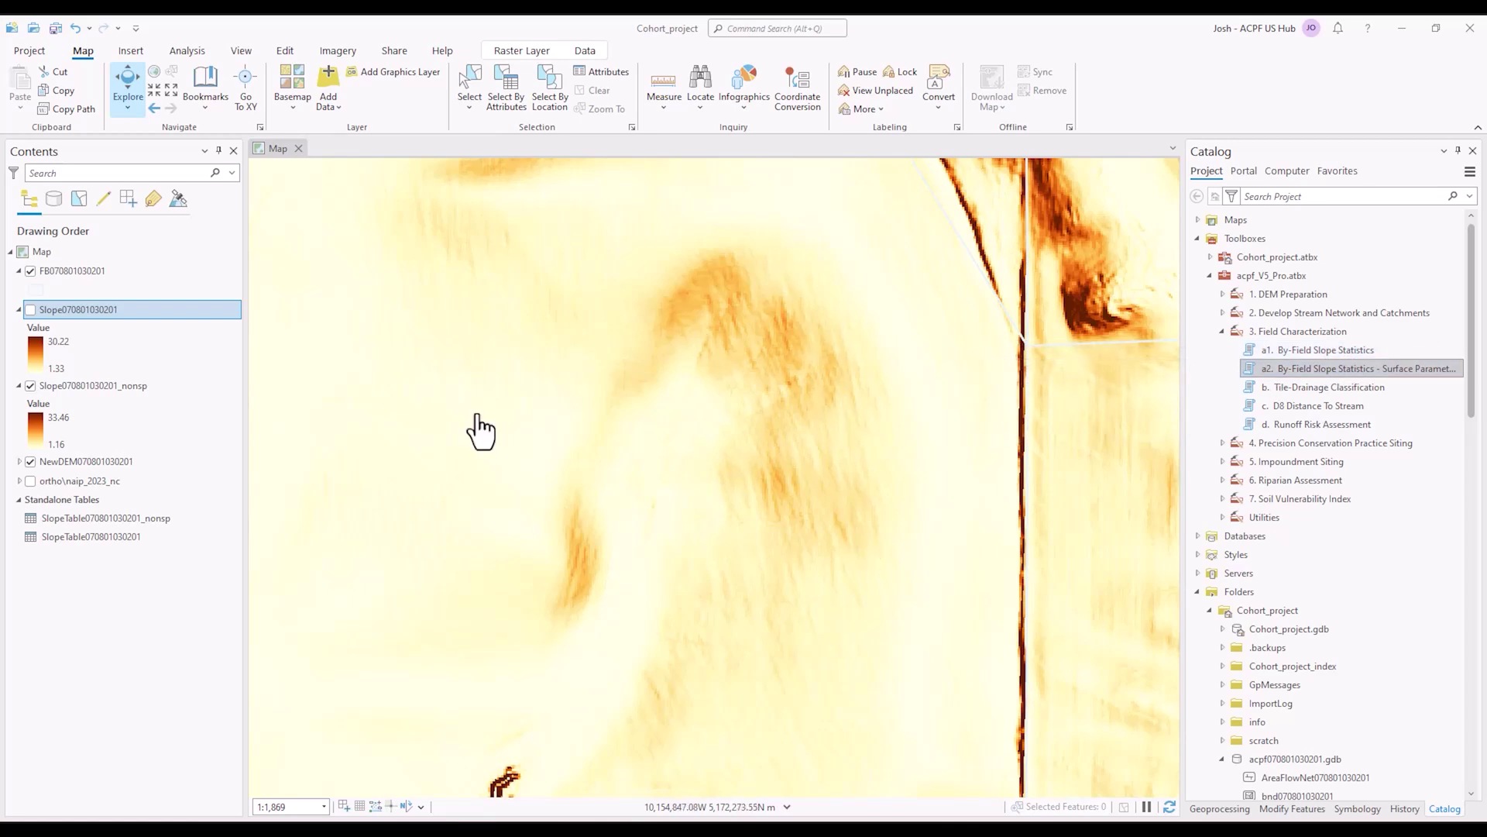
pyautogui.click(29, 311)
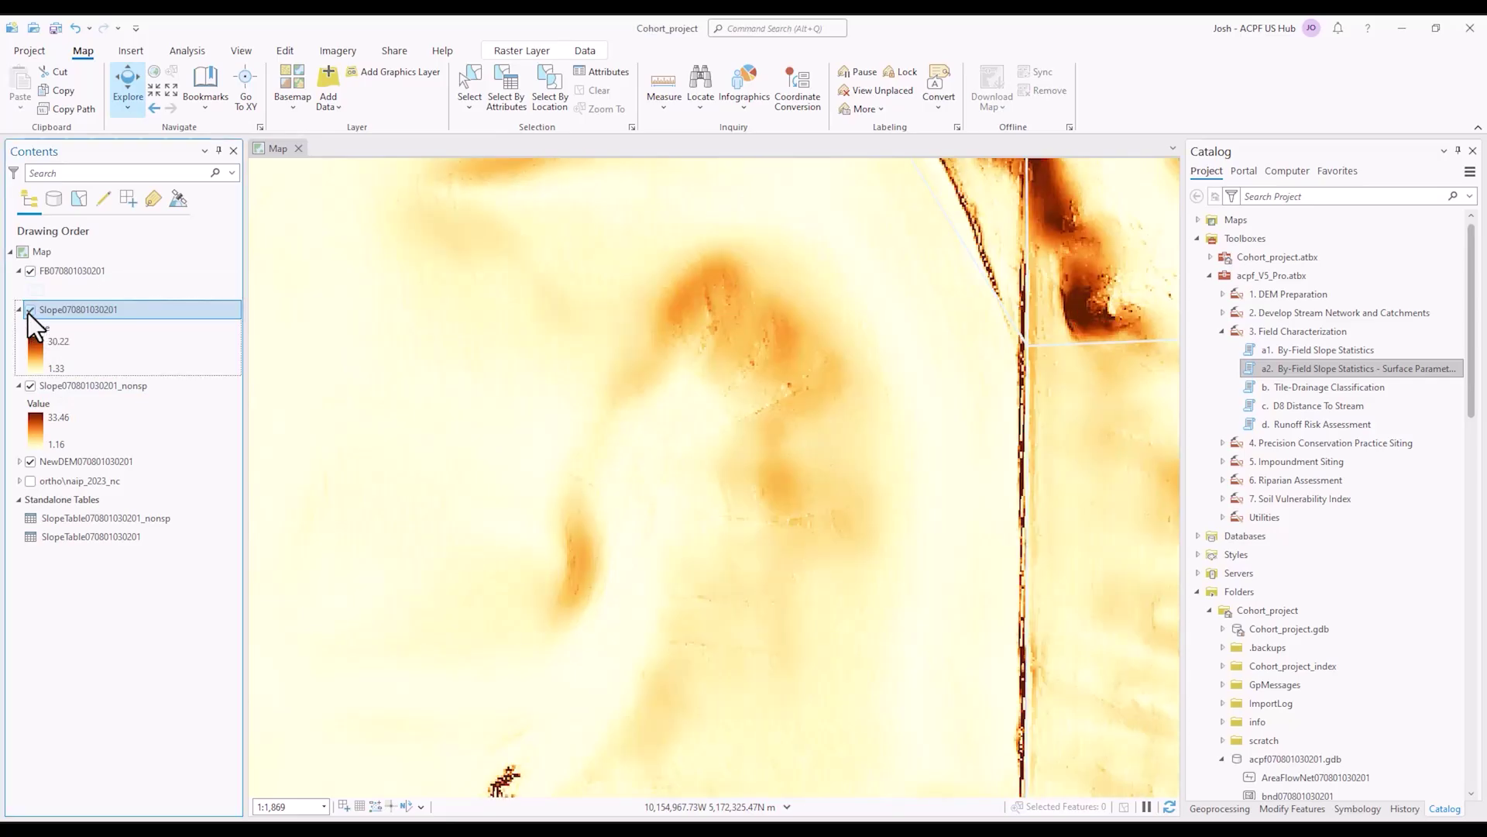